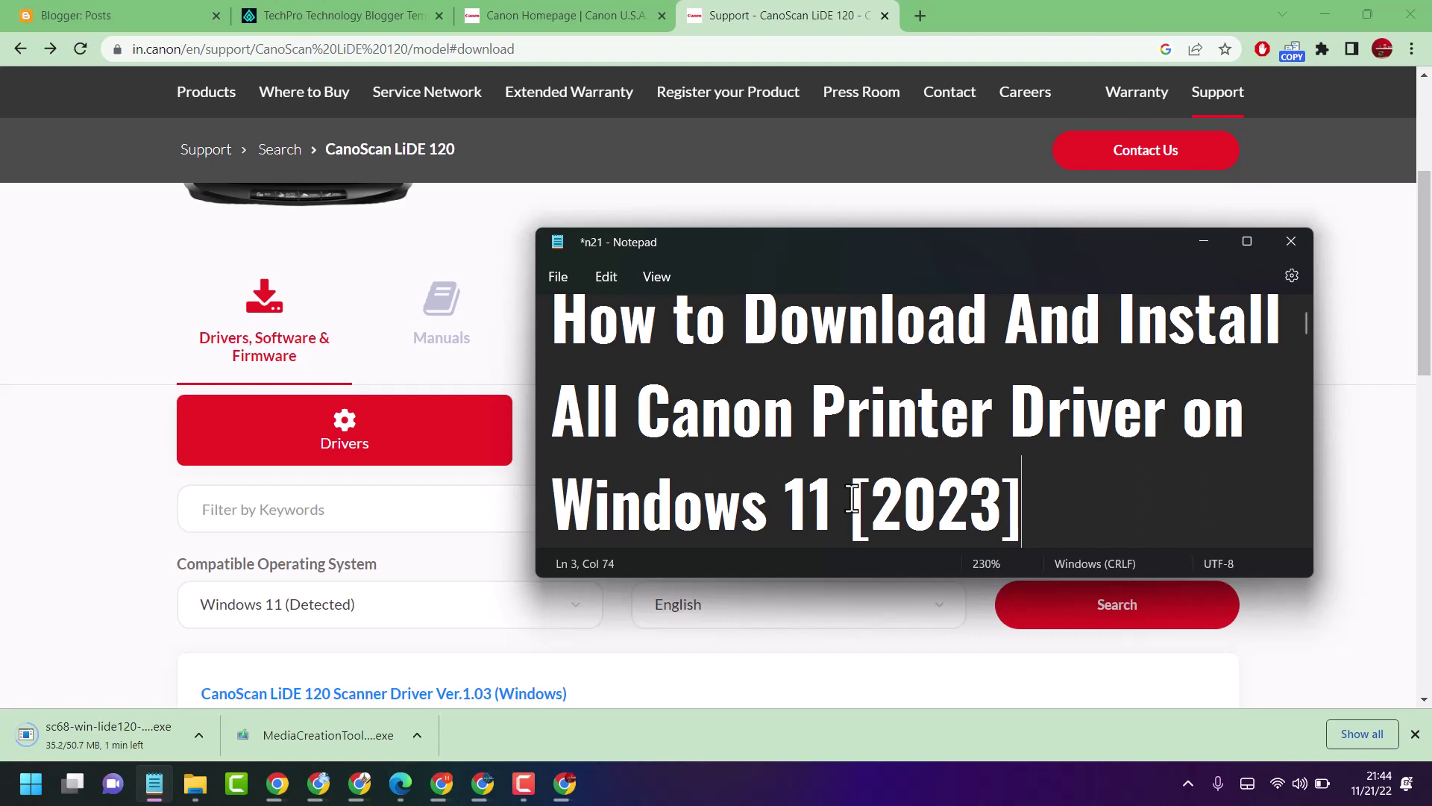
- In a new tab, search Google for 'canon driver download'
{"action": "left_click", "coordinate": [920, 11]}
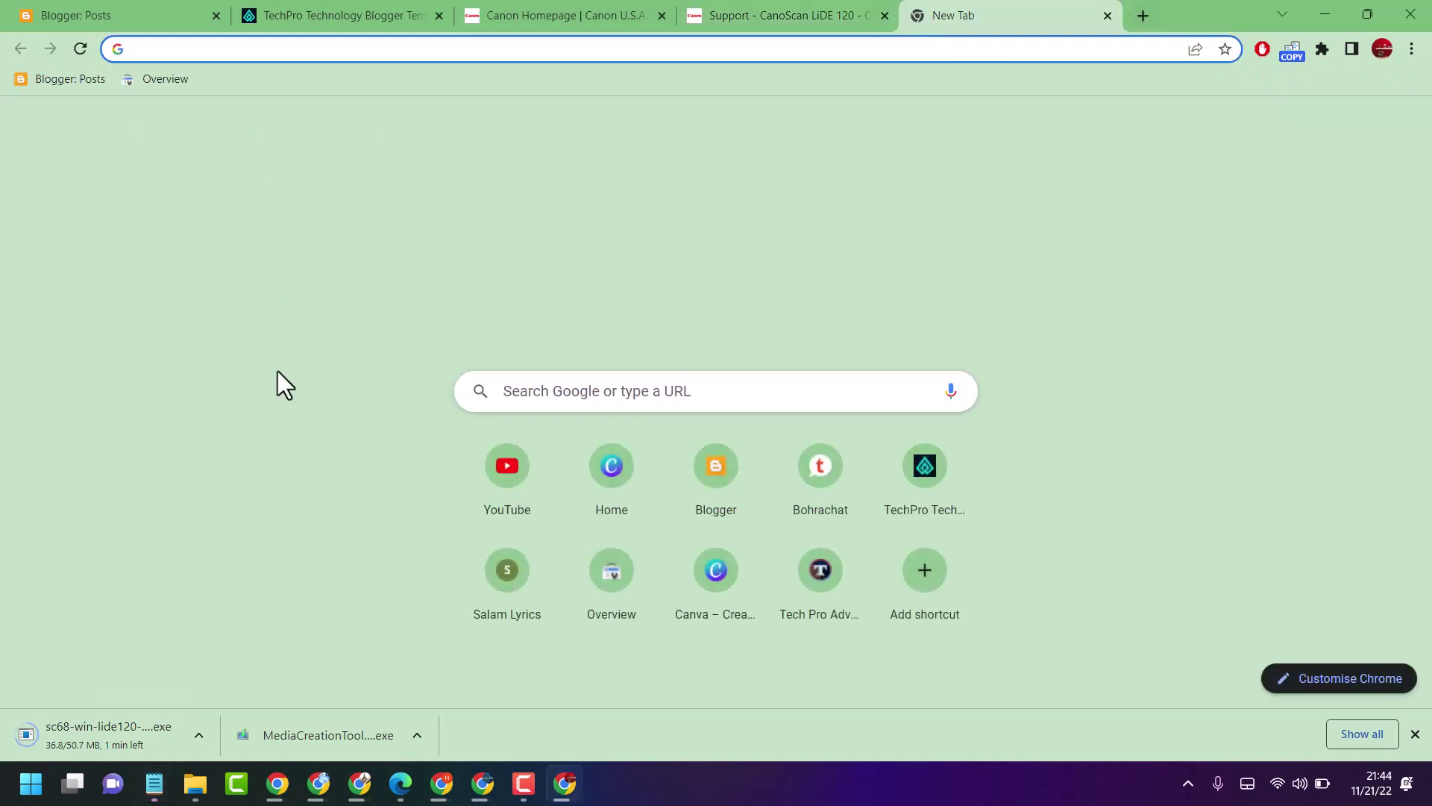
{"action": "type", "text": "can"}
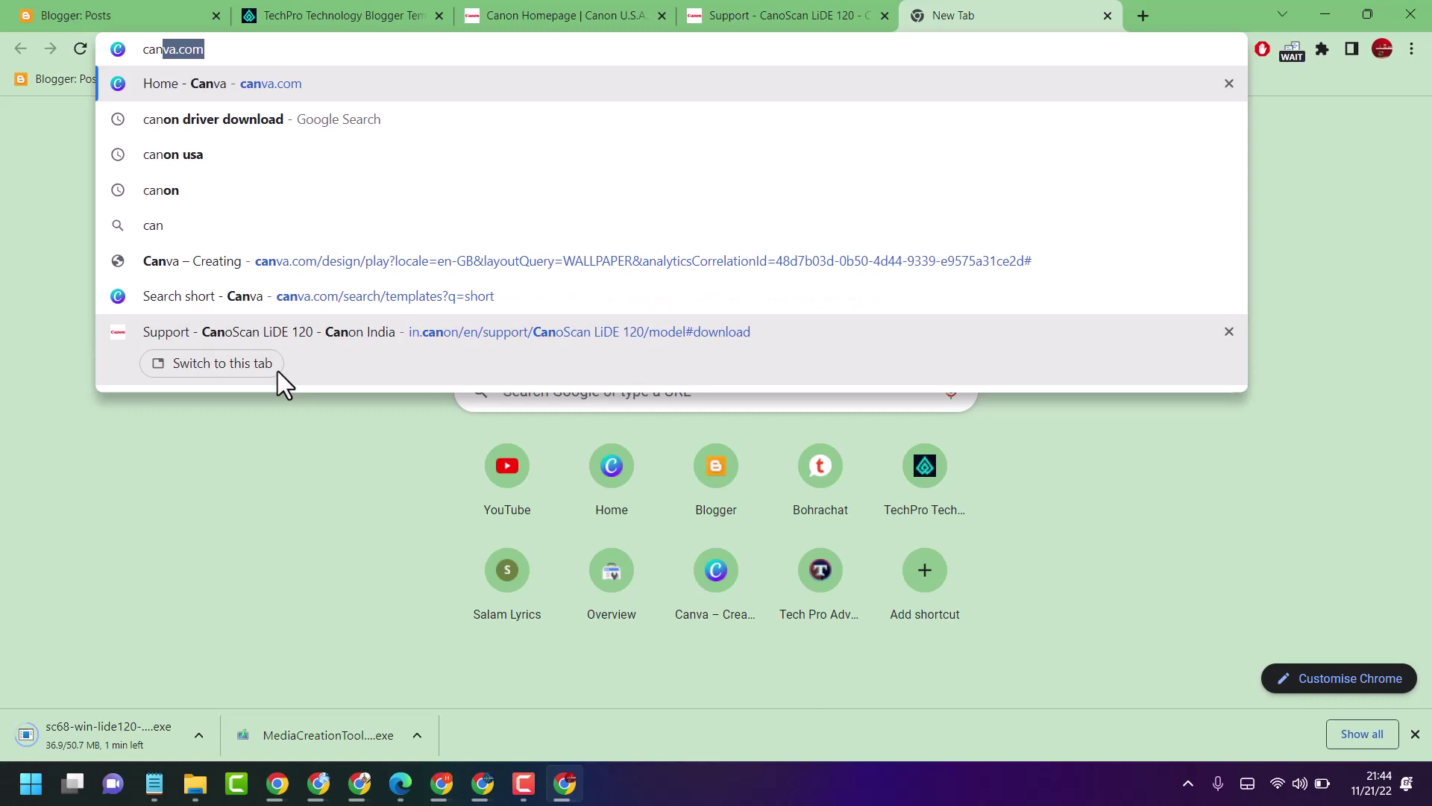
{"action": "type", "text": "on dr"}
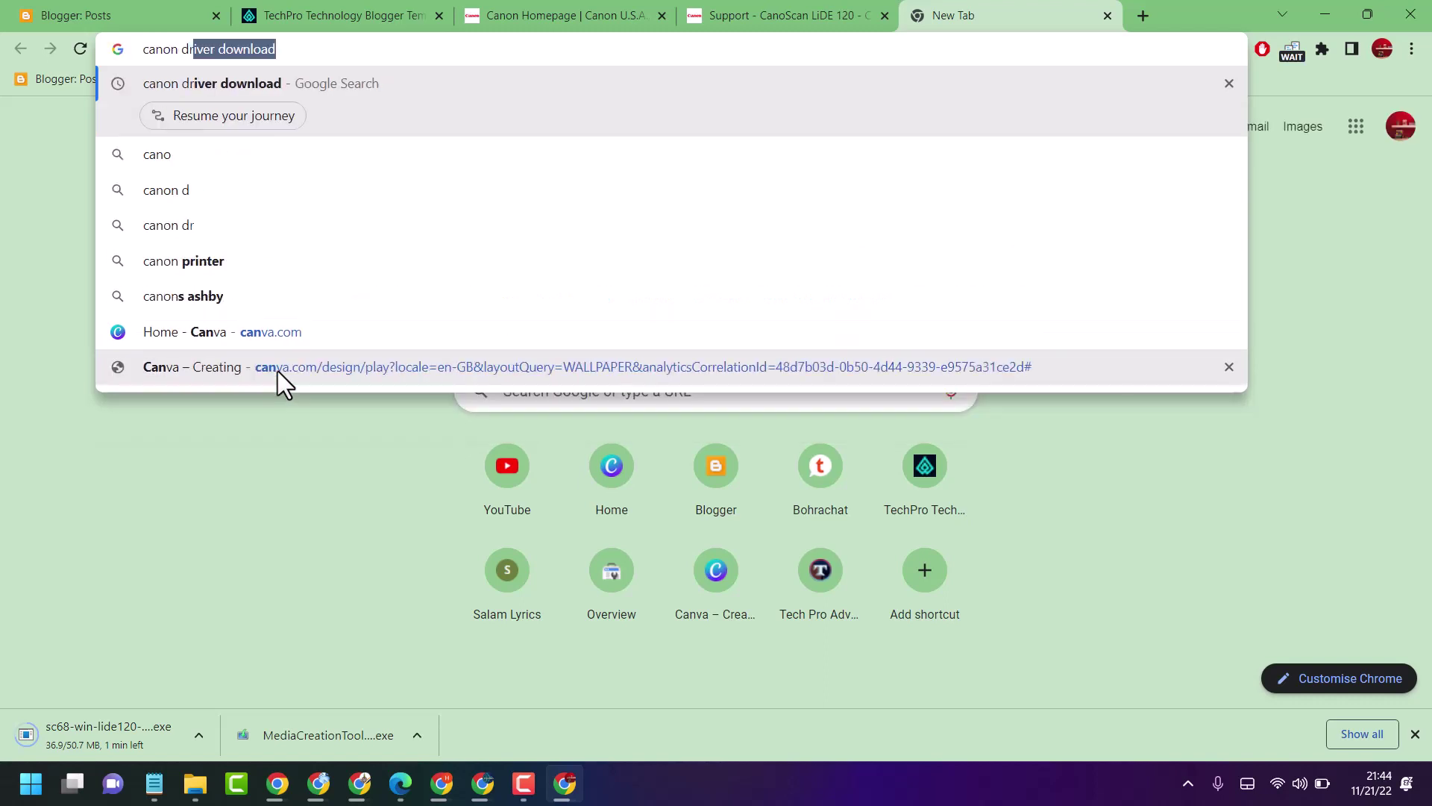
{"action": "type", "text": "iver"}
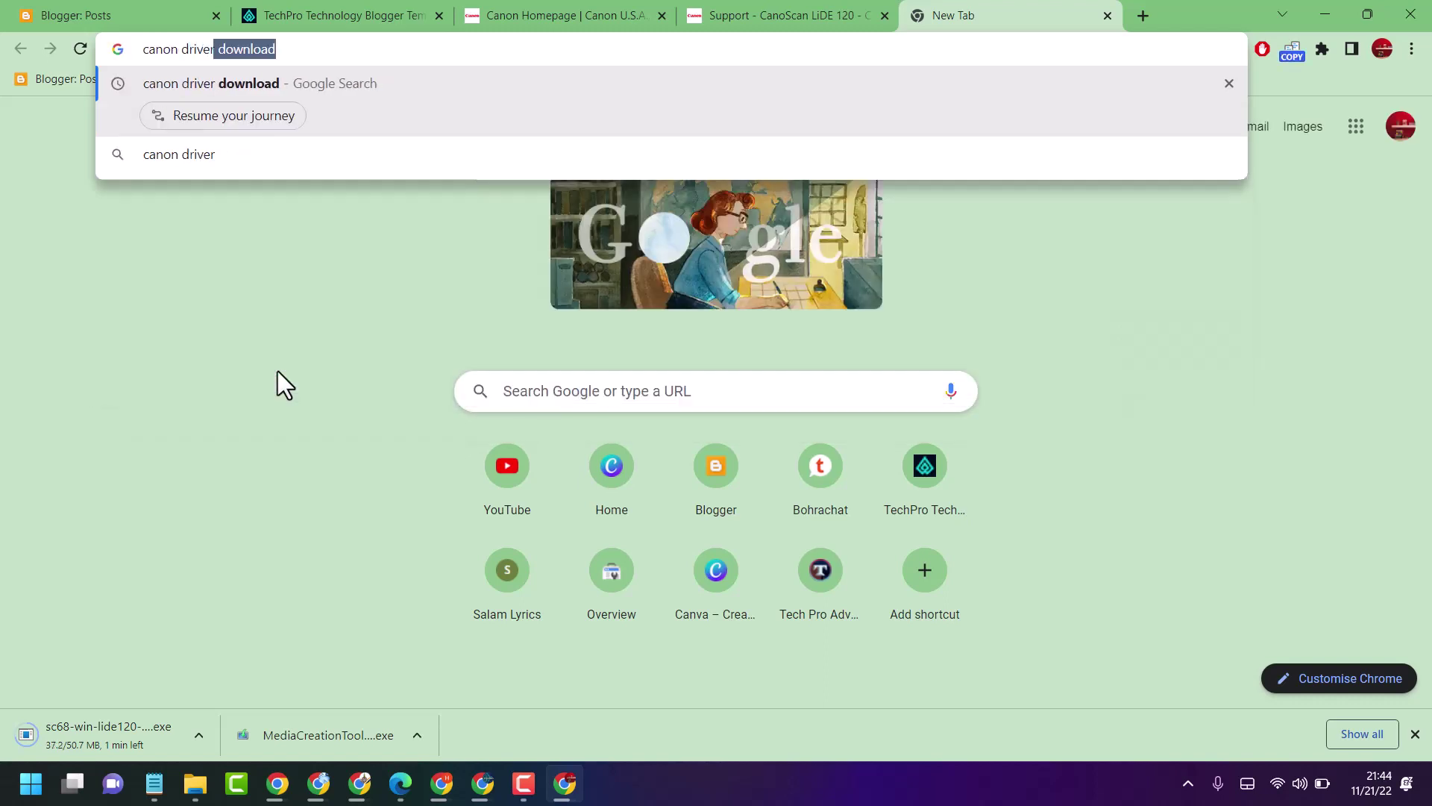
{"action": "key", "text": "Return"}
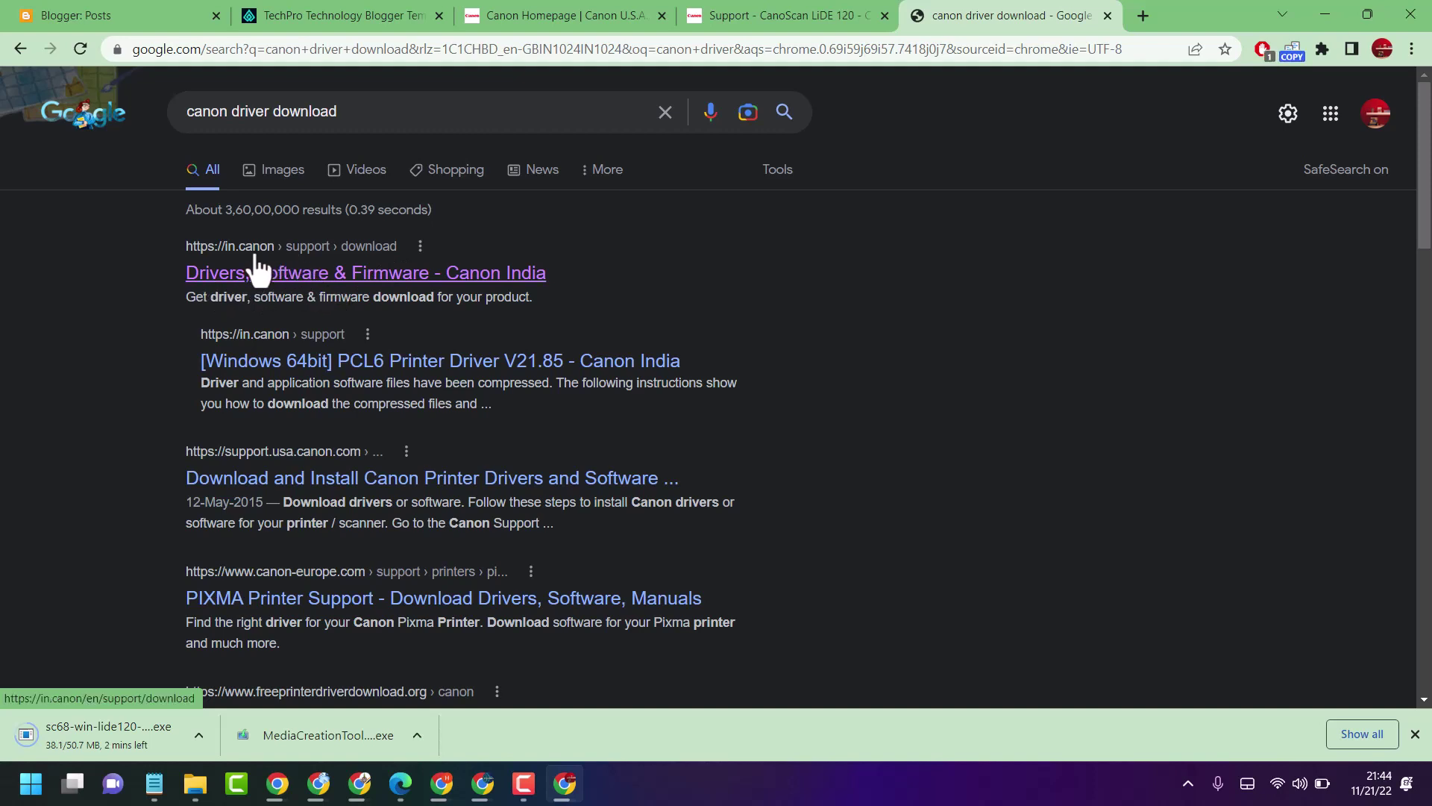
{"action": "left_click", "coordinate": [314, 270]}
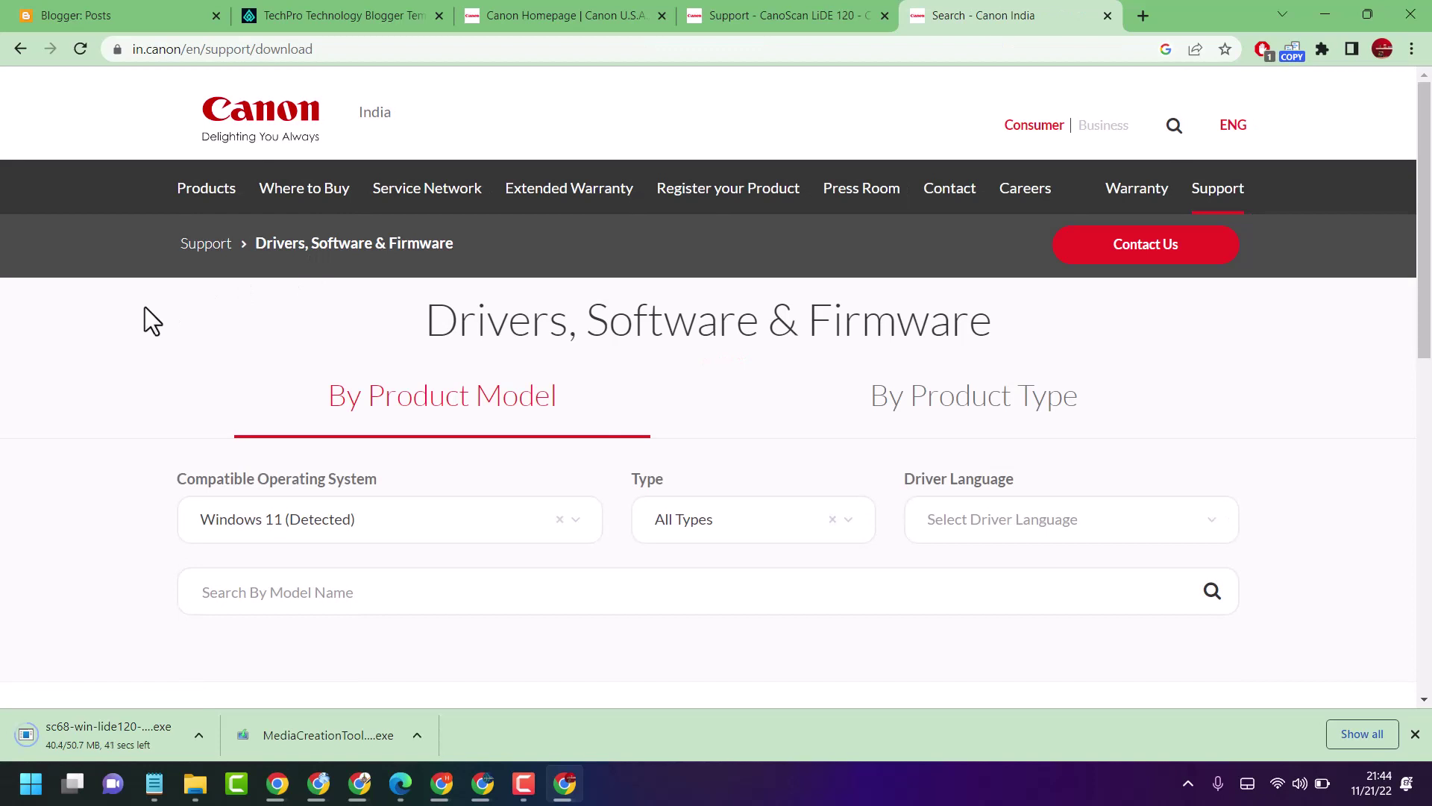
{"action": "scroll", "coordinate": [149, 307], "scroll_direction": "down", "scroll_amount": 3}
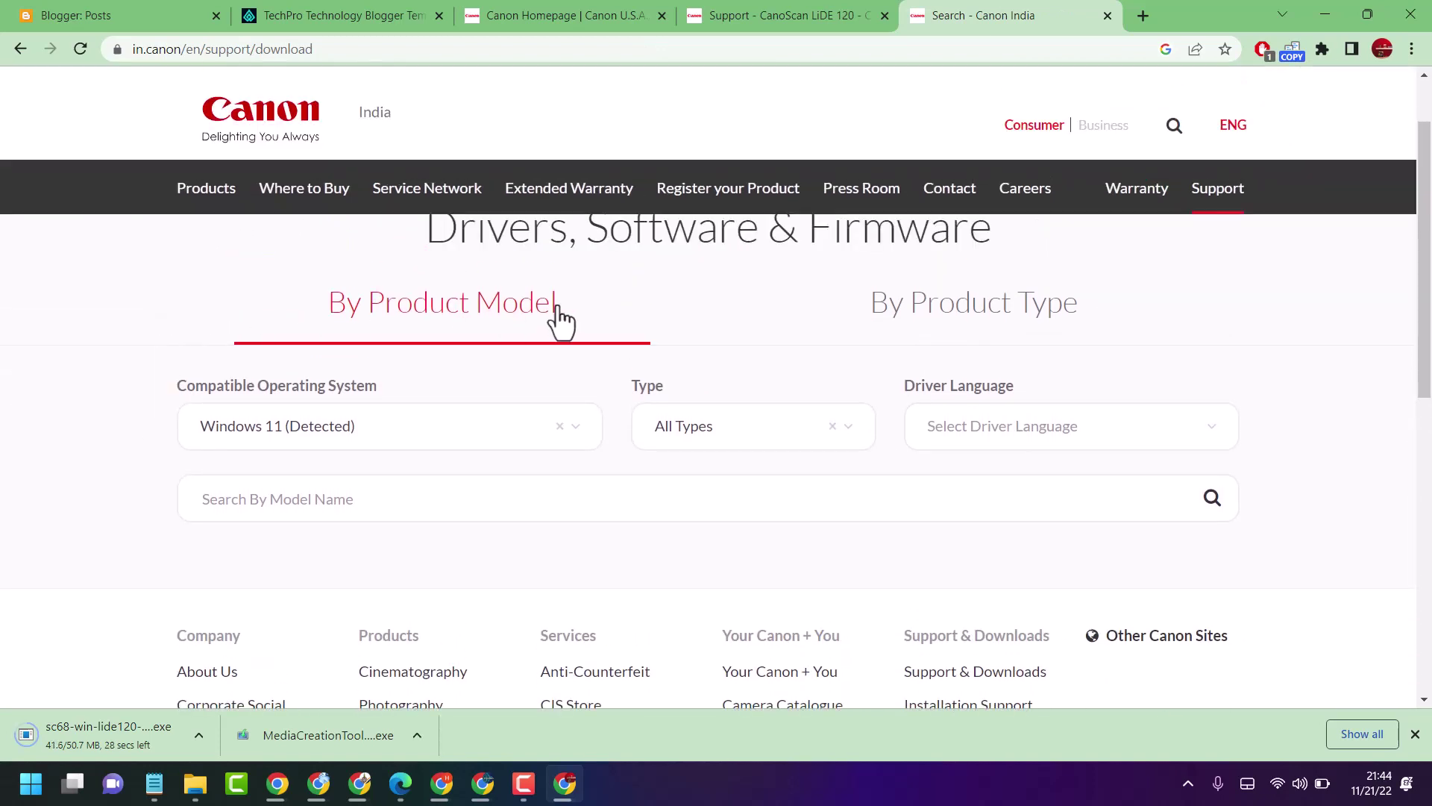
{"action": "scroll", "coordinate": [557, 320], "scroll_direction": "up", "scroll_amount": 2}
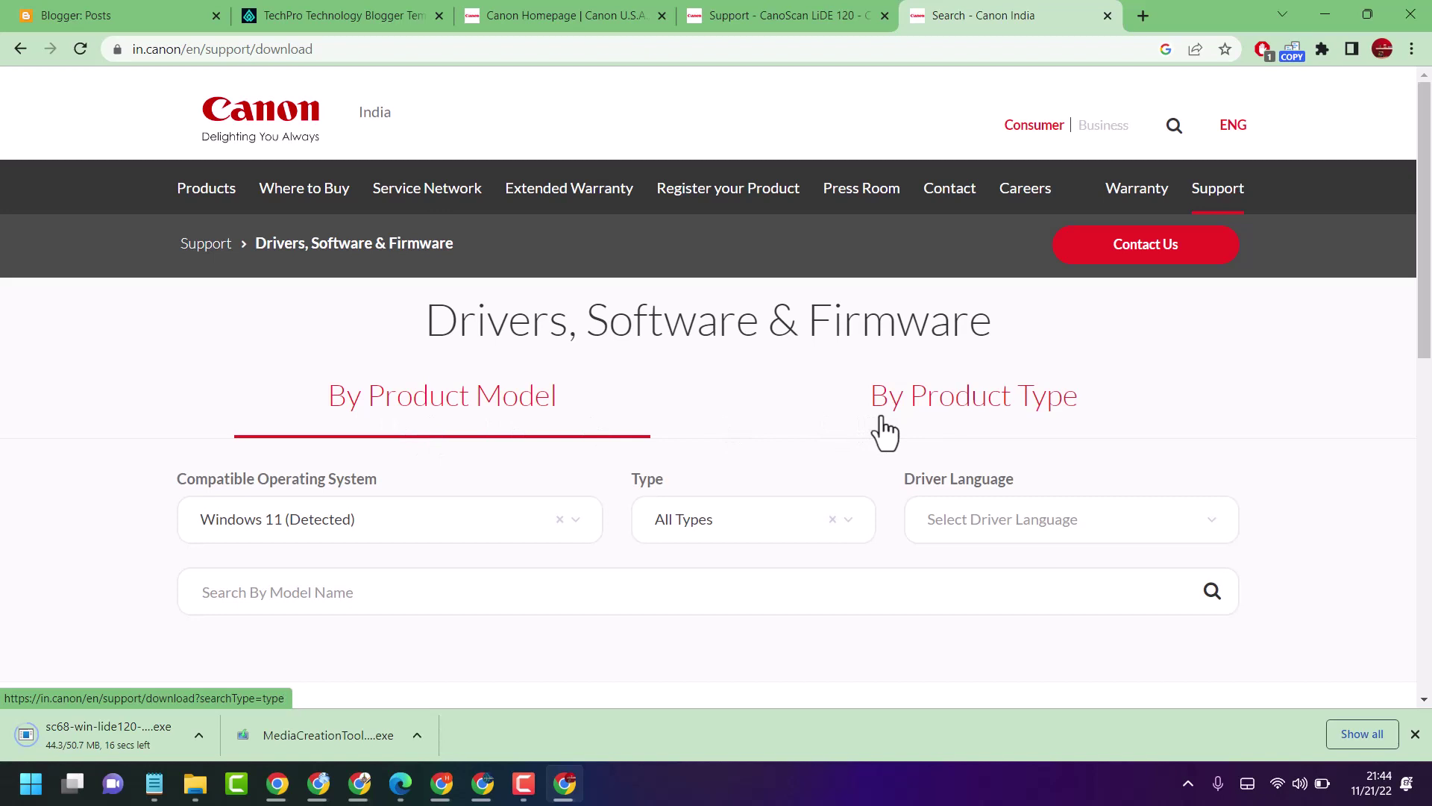
{"action": "scroll", "coordinate": [441, 451], "scroll_direction": "down", "scroll_amount": 1}
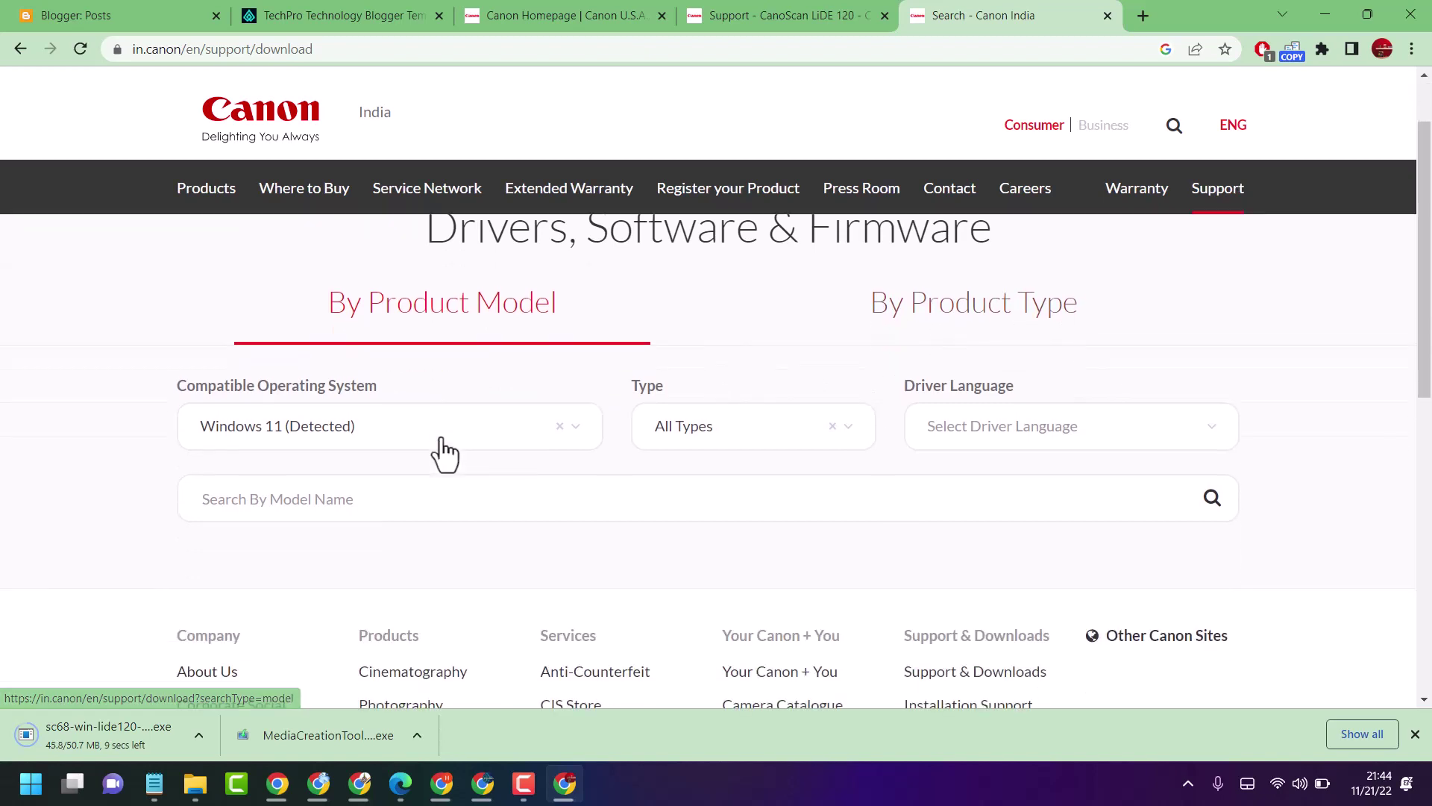
{"action": "scroll", "coordinate": [444, 450], "scroll_direction": "down", "scroll_amount": 1}
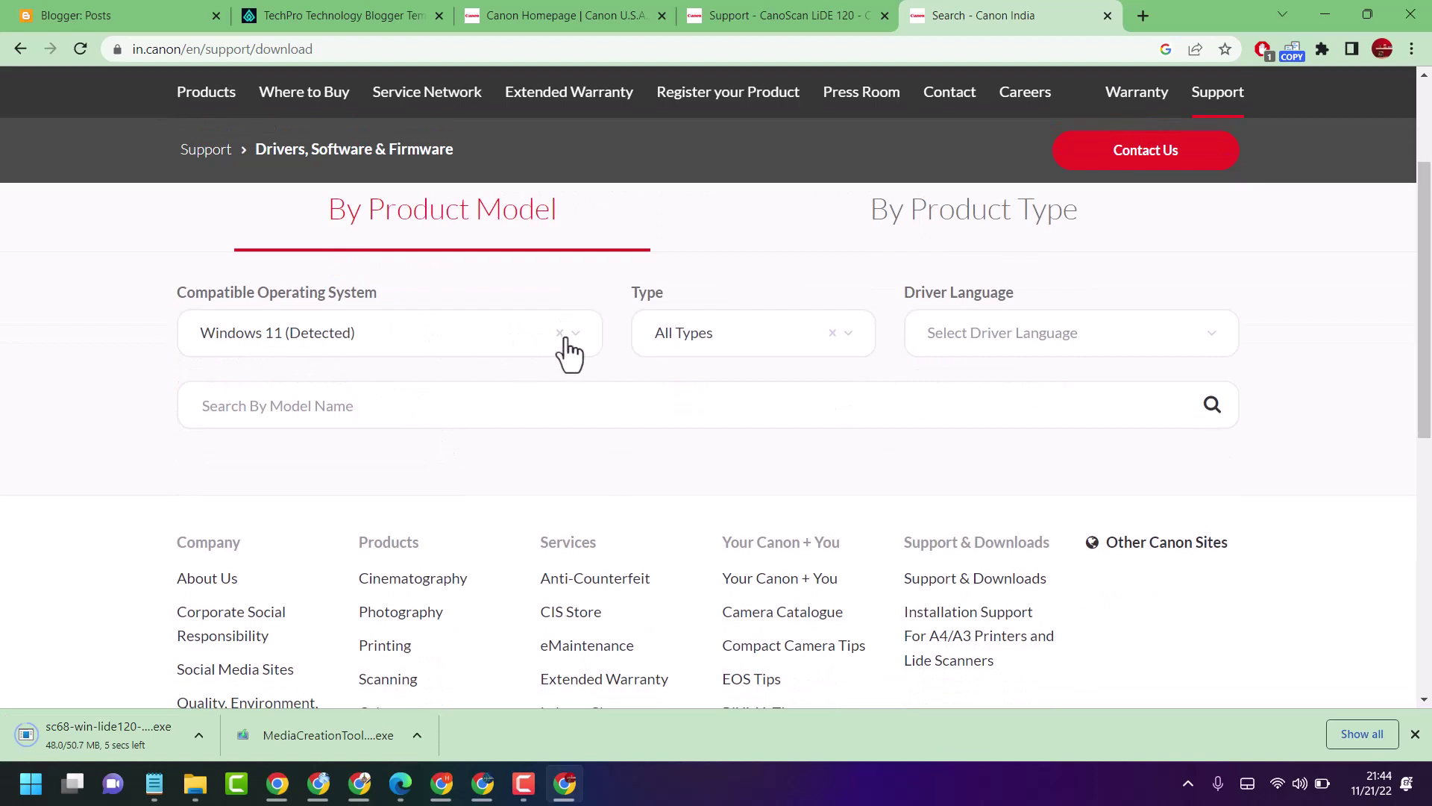
- Keep Windows 11 as the compatible operating system for the driver search
{"action": "left_click", "coordinate": [491, 341]}
{"action": "left_click", "coordinate": [494, 351]}
{"action": "left_click", "coordinate": [500, 352]}
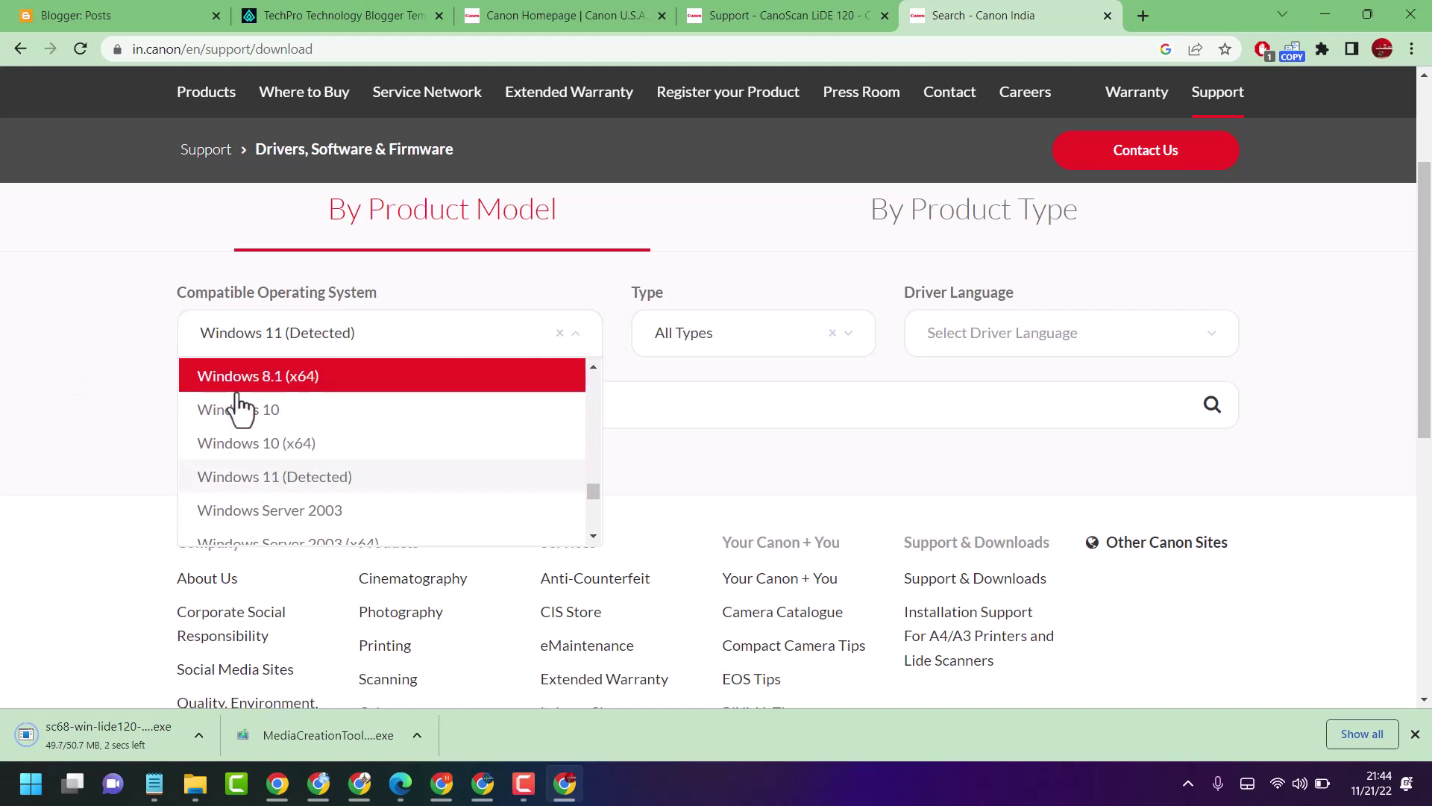
{"action": "left_click", "coordinate": [260, 480]}
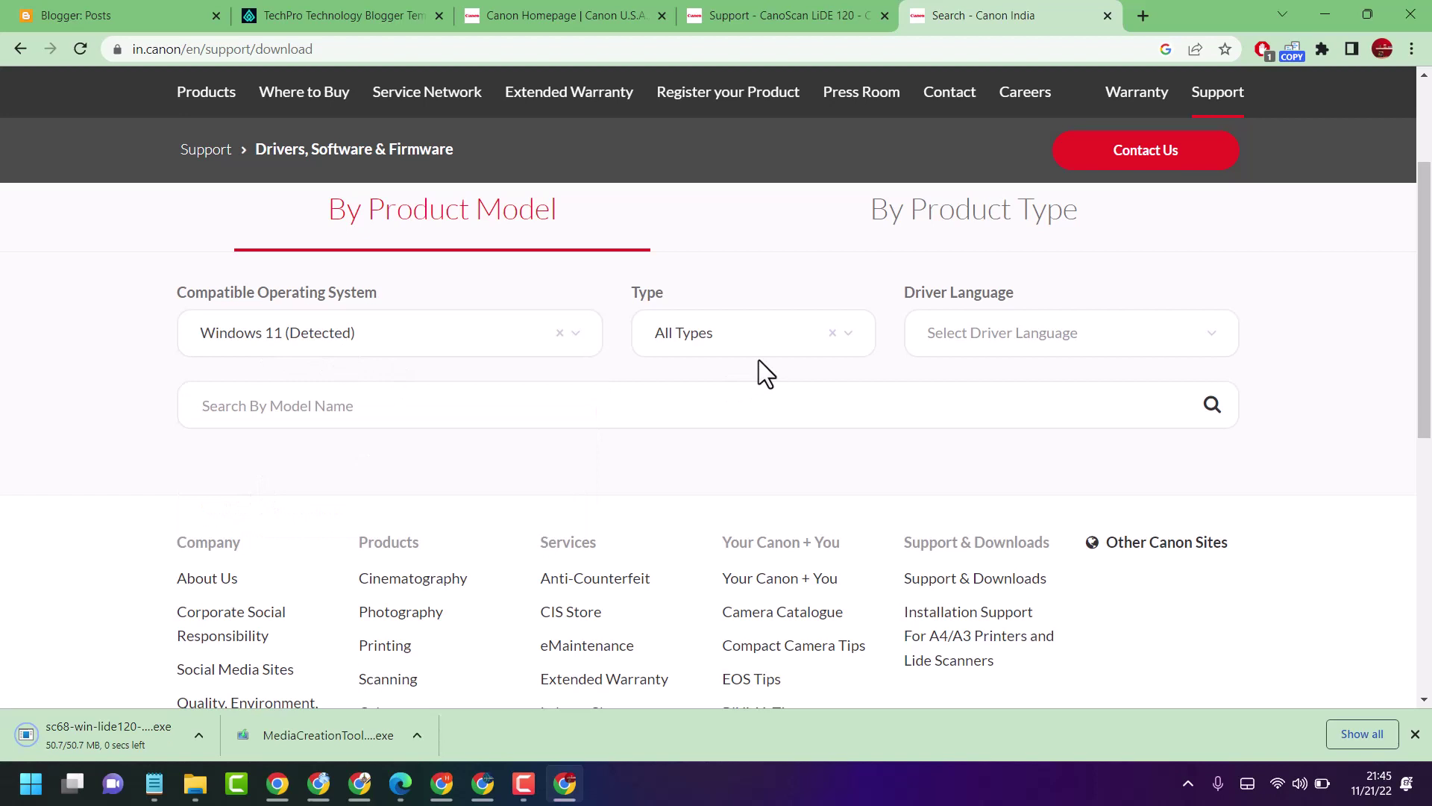
- Filter the results to Type Drivers and Driver Language English
{"action": "left_click", "coordinate": [795, 338]}
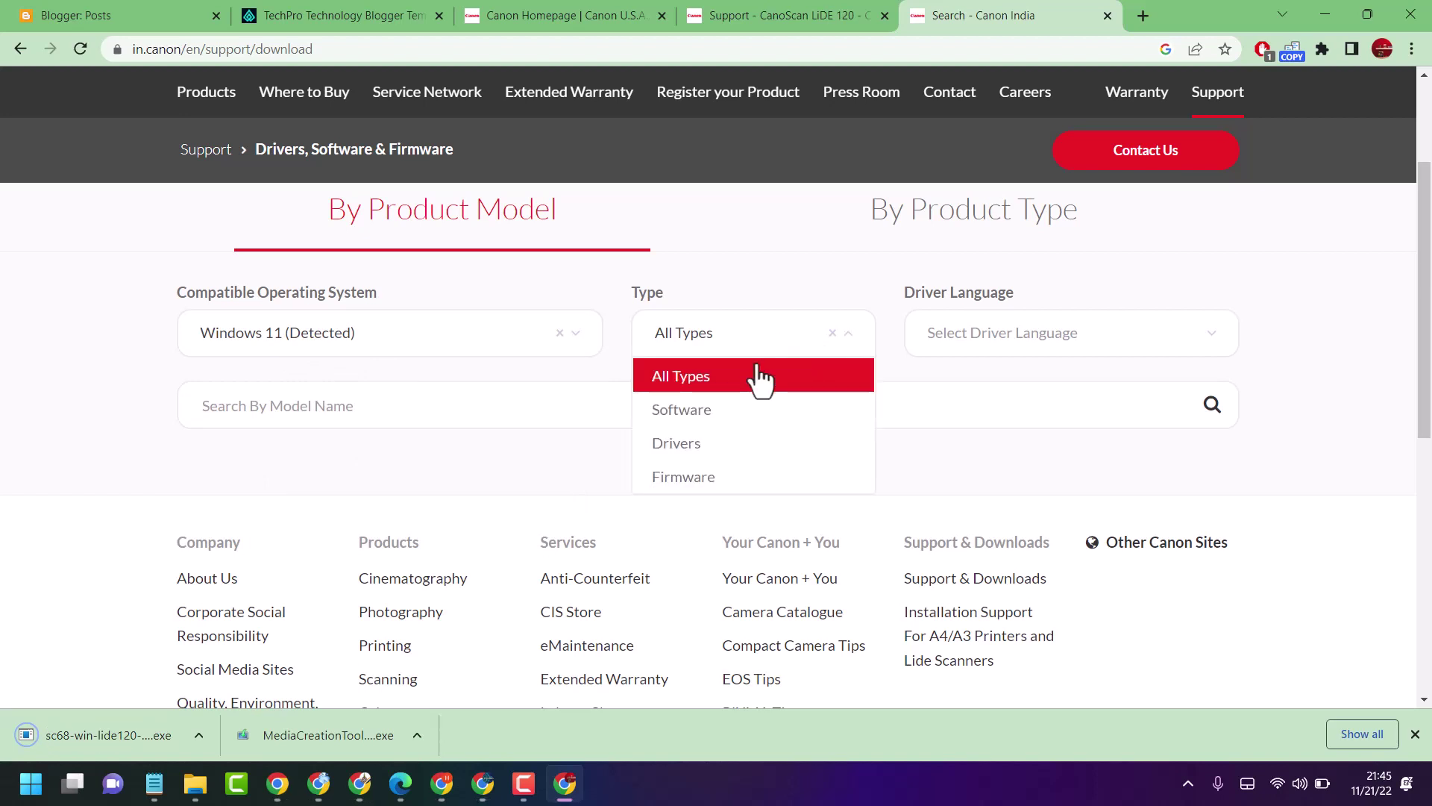
{"action": "left_click", "coordinate": [667, 445]}
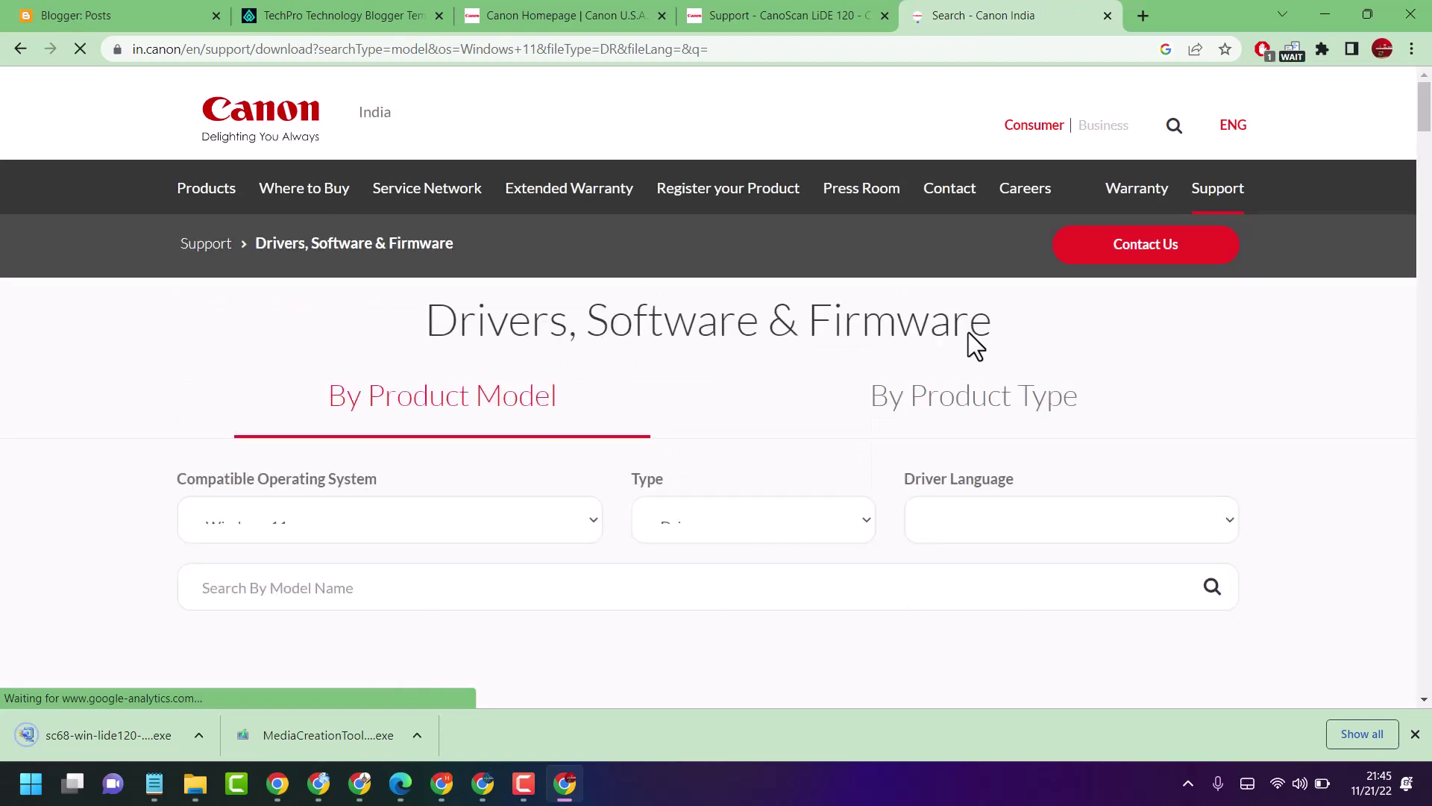
{"action": "scroll", "coordinate": [809, 407], "scroll_direction": "down", "scroll_amount": 2}
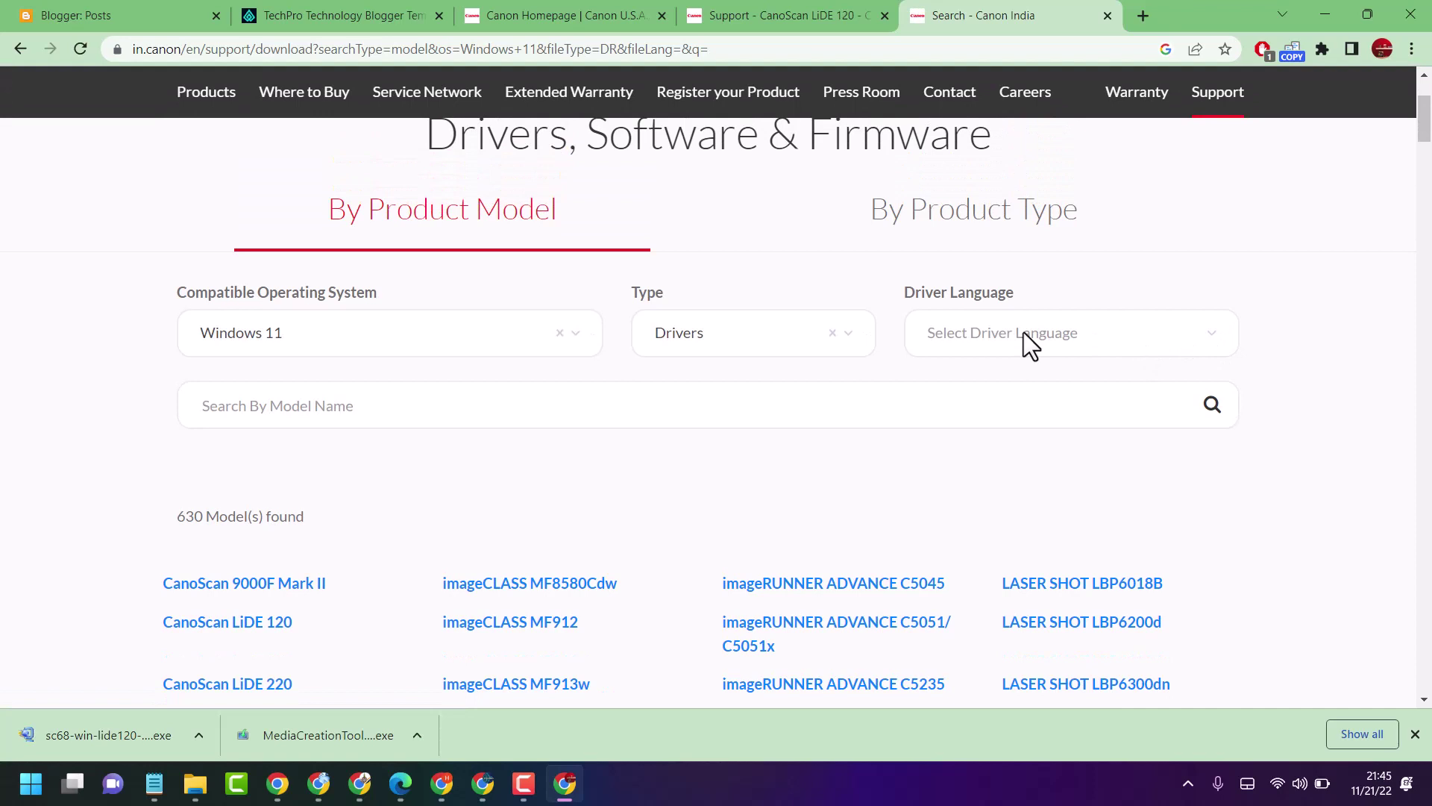
{"action": "left_click", "coordinate": [1212, 346]}
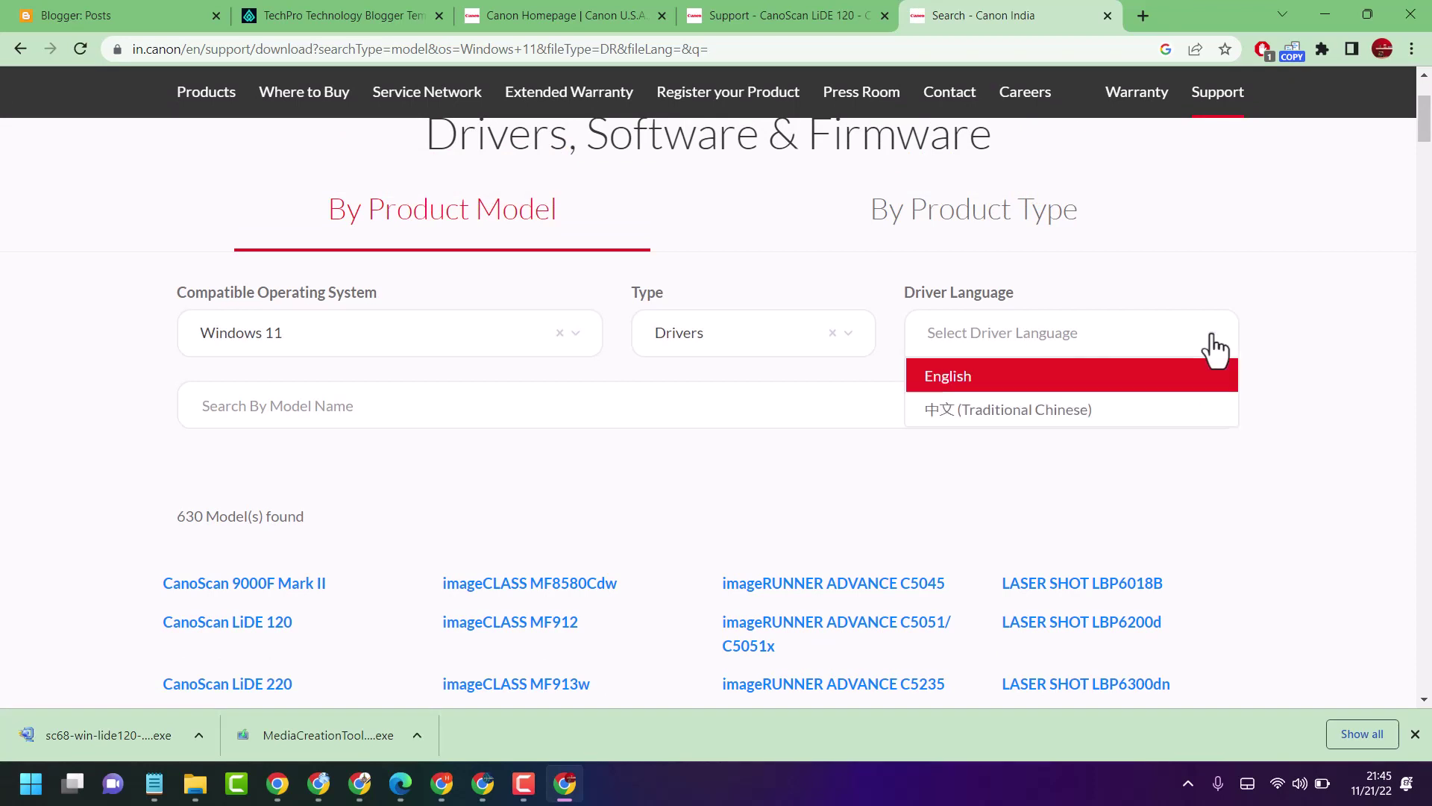
{"action": "left_click", "coordinate": [948, 379]}
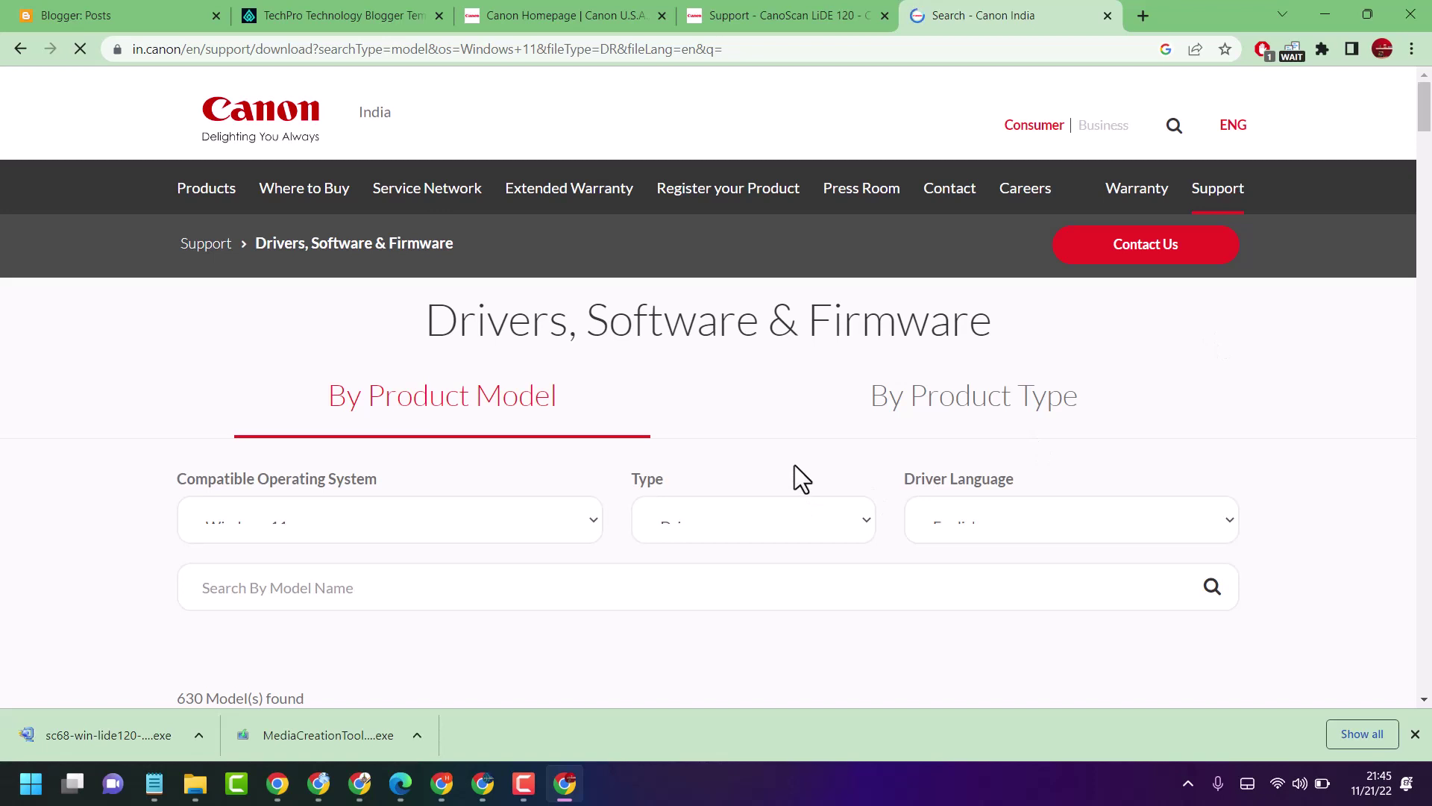
{"action": "scroll", "coordinate": [794, 464], "scroll_direction": "down", "scroll_amount": 2}
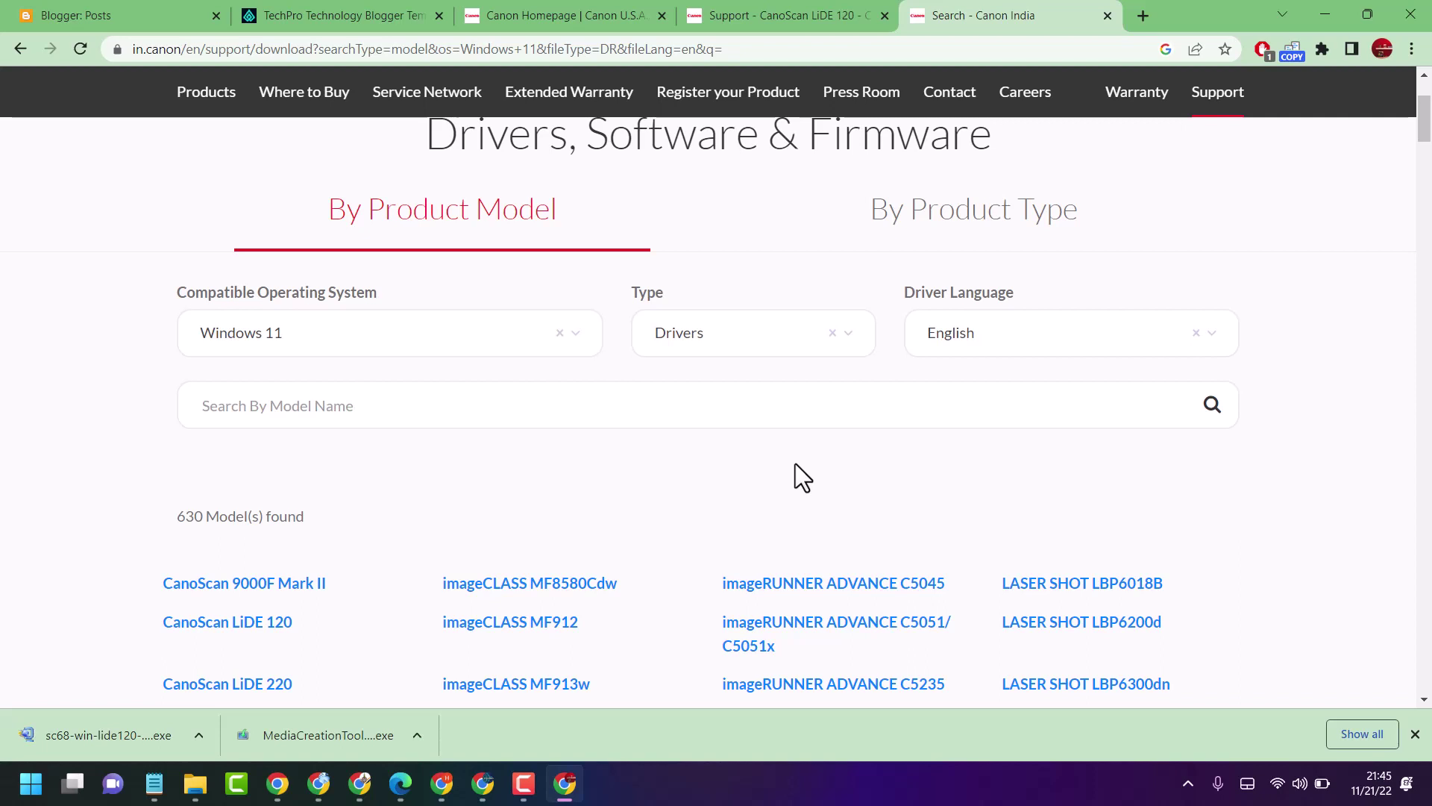
{"action": "scroll", "coordinate": [795, 475], "scroll_direction": "down", "scroll_amount": 1}
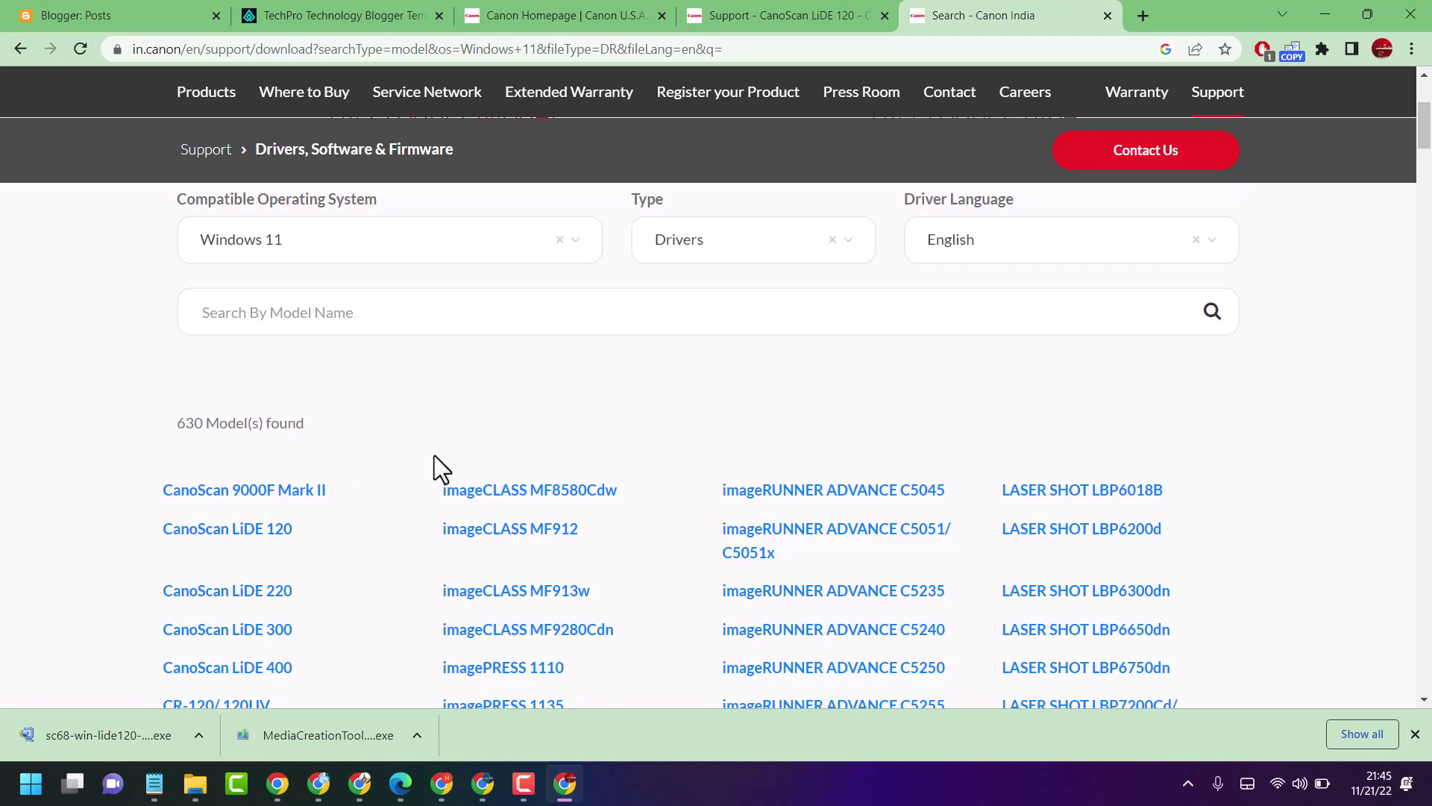
{"action": "scroll", "coordinate": [434, 455], "scroll_direction": "down", "scroll_amount": 2}
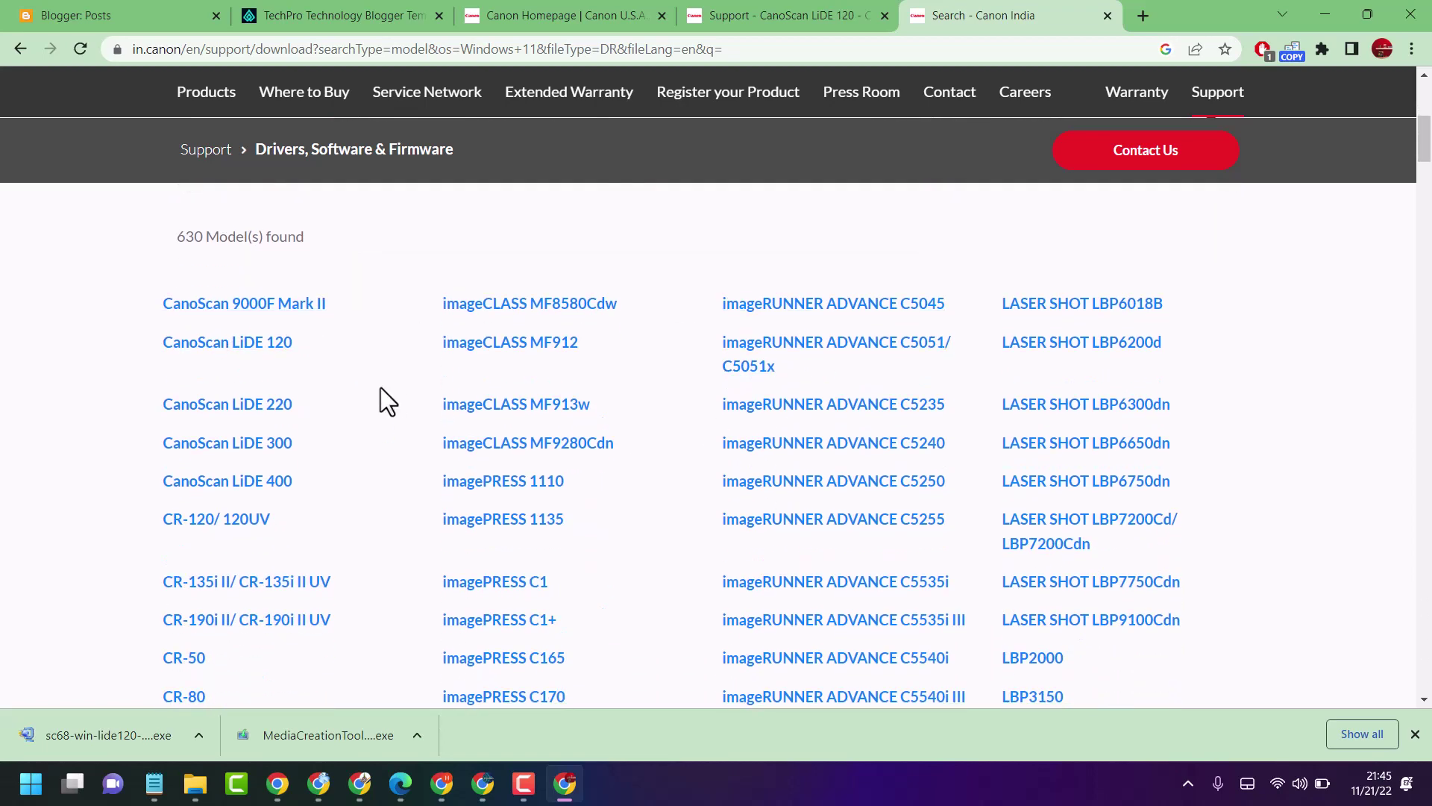
{"action": "scroll", "coordinate": [416, 390], "scroll_direction": "up", "scroll_amount": 3}
{"action": "scroll", "coordinate": [419, 391], "scroll_direction": "down", "scroll_amount": 3}
{"action": "scroll", "coordinate": [418, 391], "scroll_direction": "down", "scroll_amount": 2}
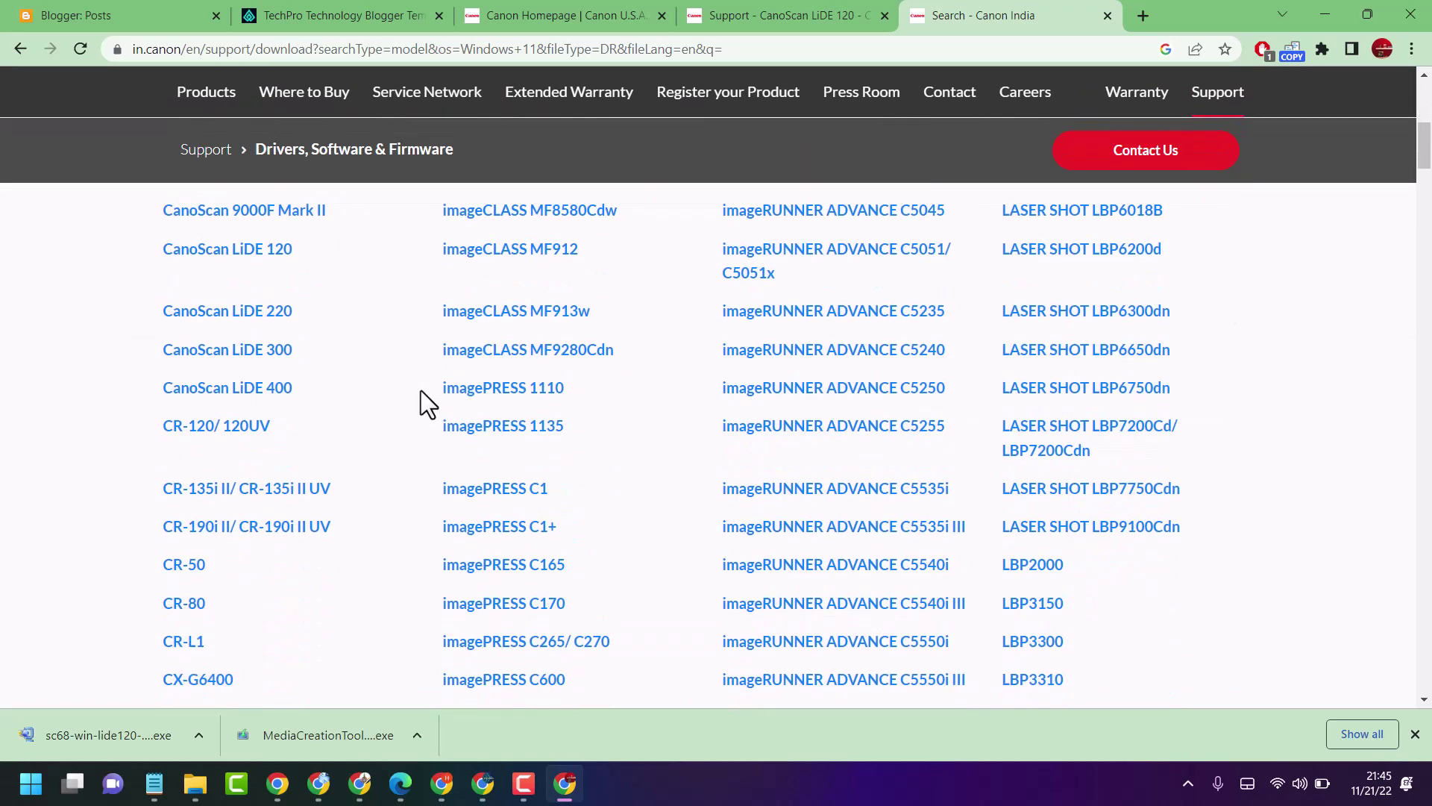
{"action": "scroll", "coordinate": [421, 391], "scroll_direction": "up", "scroll_amount": 3}
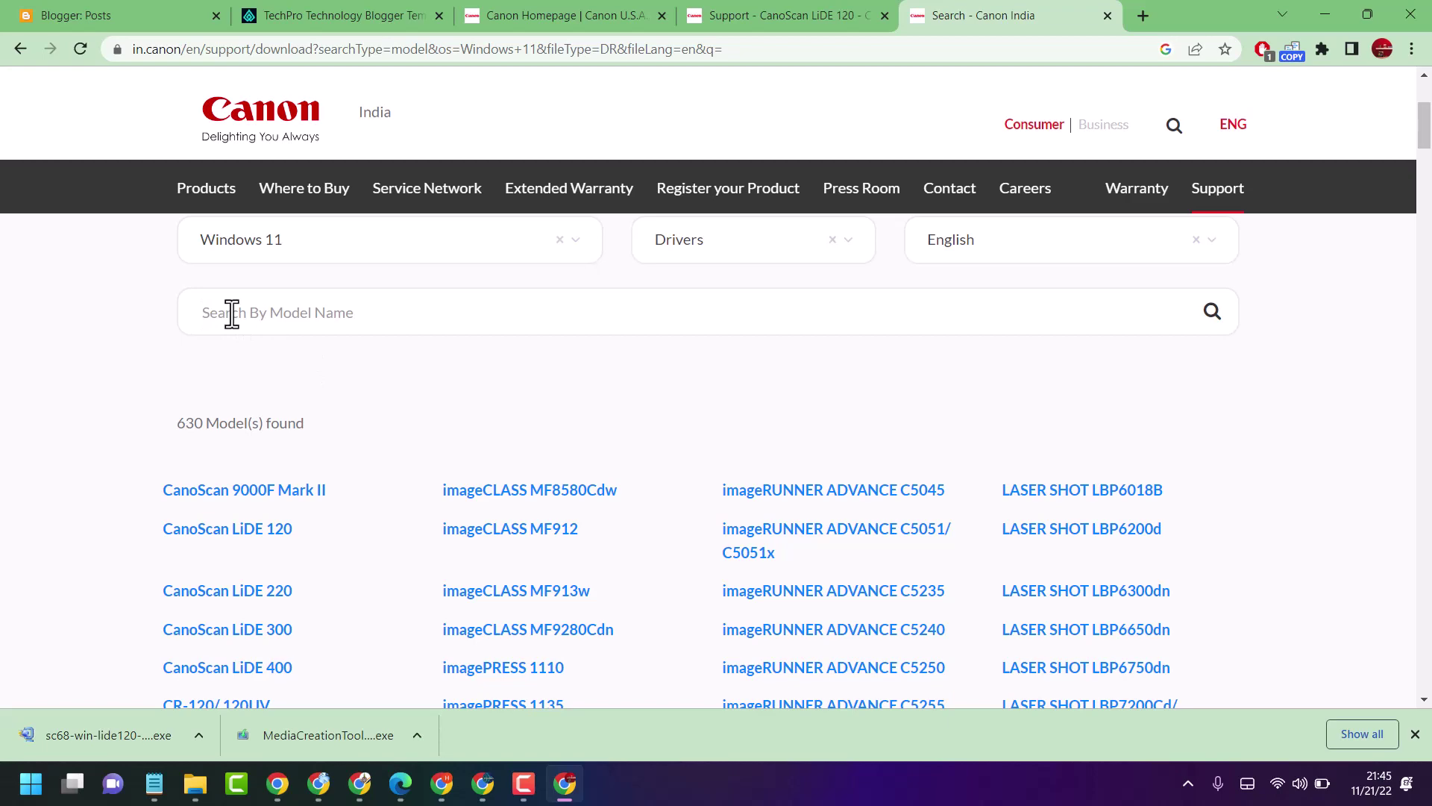
{"action": "left_click", "coordinate": [305, 311]}
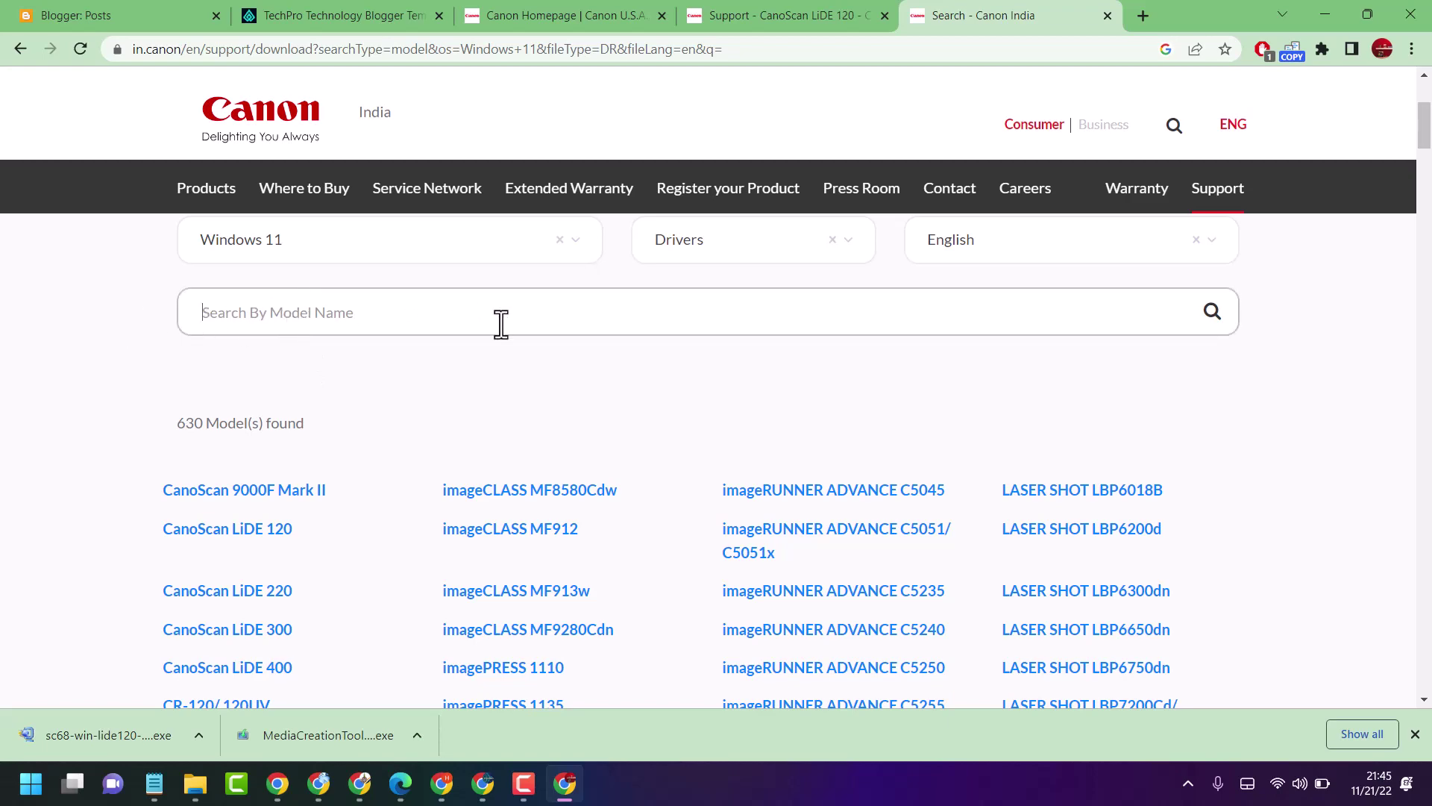
{"action": "scroll", "coordinate": [406, 342], "scroll_direction": "down", "scroll_amount": 7}
{"action": "scroll", "coordinate": [410, 348], "scroll_direction": "up", "scroll_amount": 9}
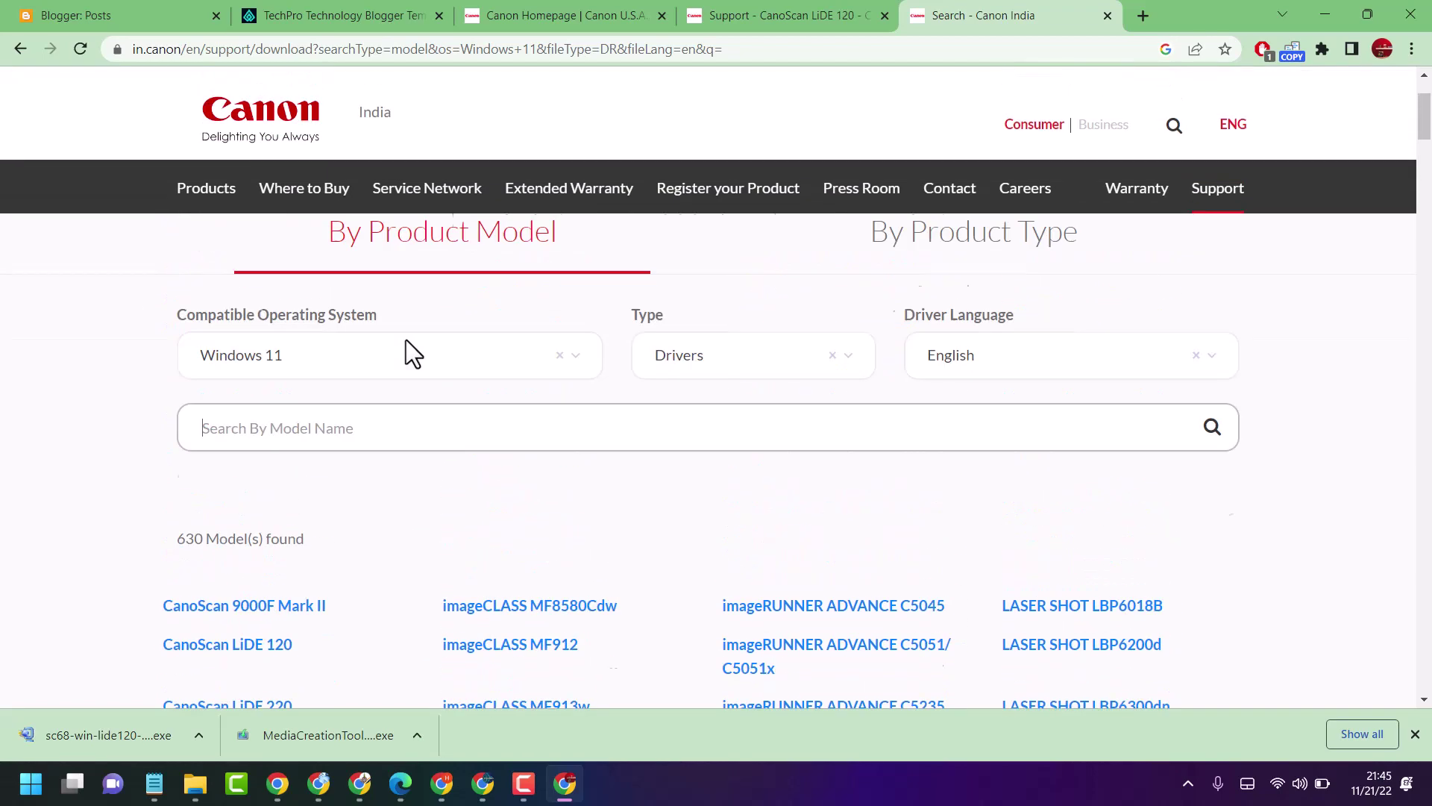
{"action": "scroll", "coordinate": [406, 338], "scroll_direction": "down", "scroll_amount": 6}
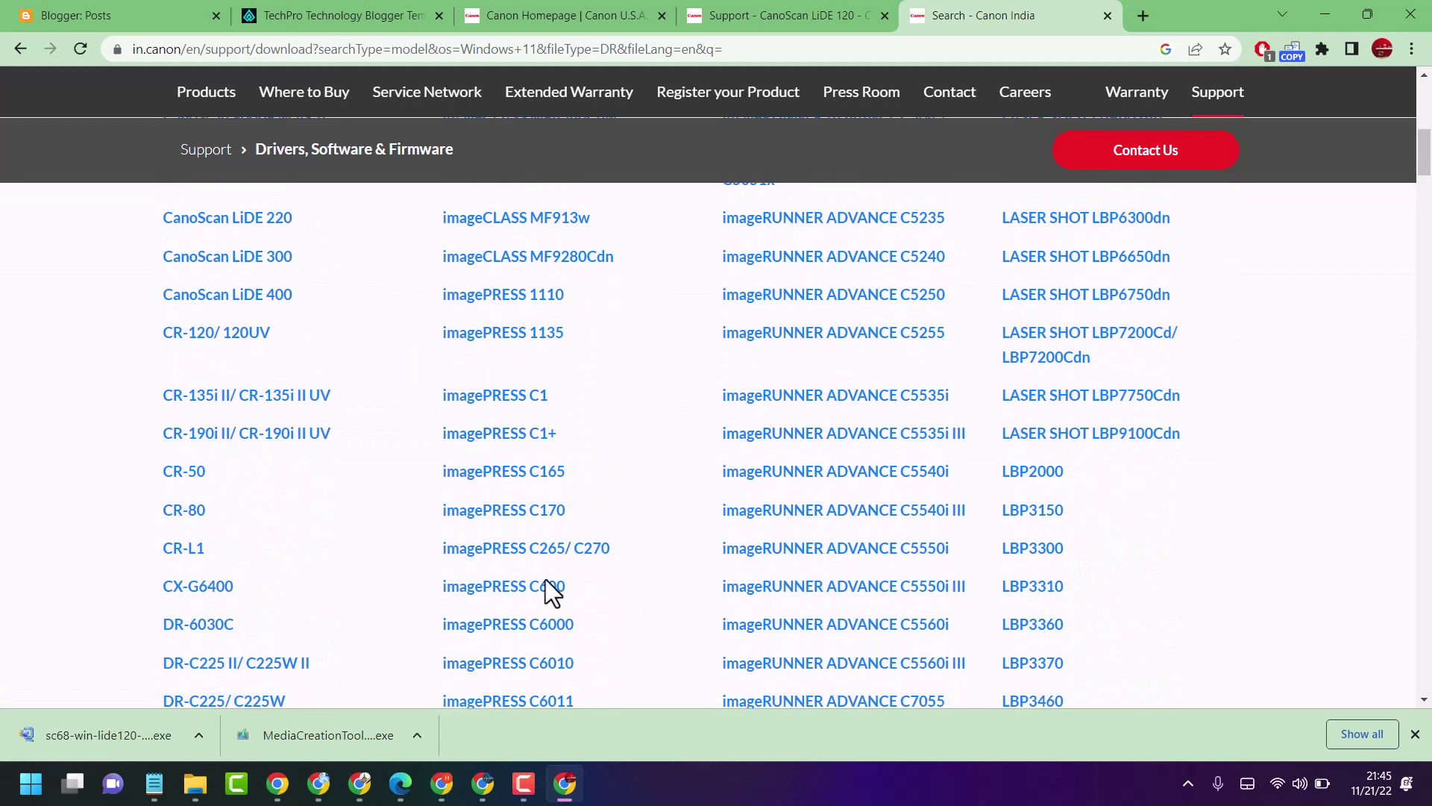
{"action": "scroll", "coordinate": [400, 425], "scroll_direction": "up", "scroll_amount": 5}
{"action": "scroll", "coordinate": [400, 422], "scroll_direction": "down", "scroll_amount": 4}
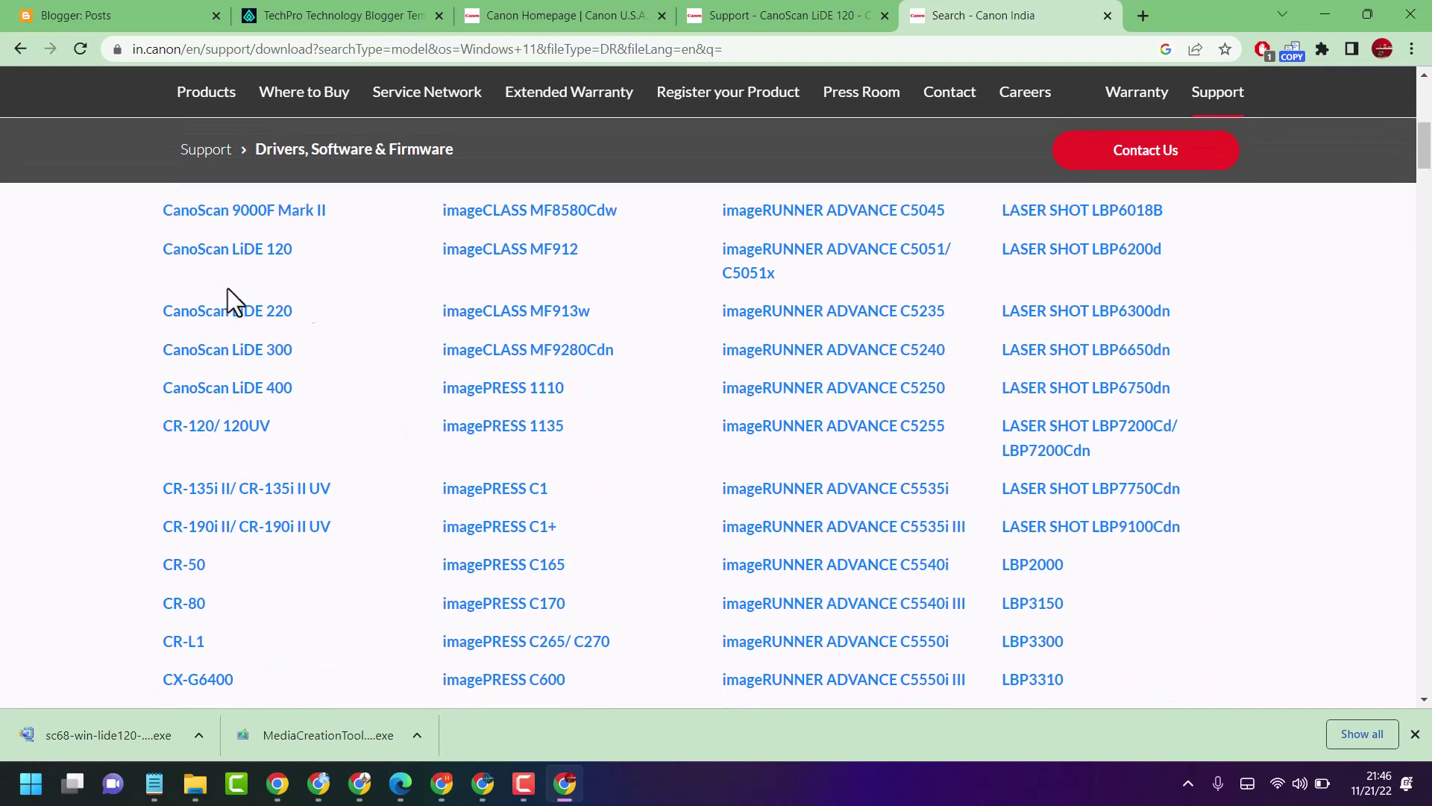
- Open the CanoScan LiDE 120 page and download Scanner Driver Ver.1.03 for Windows
{"action": "left_click", "coordinate": [211, 254]}
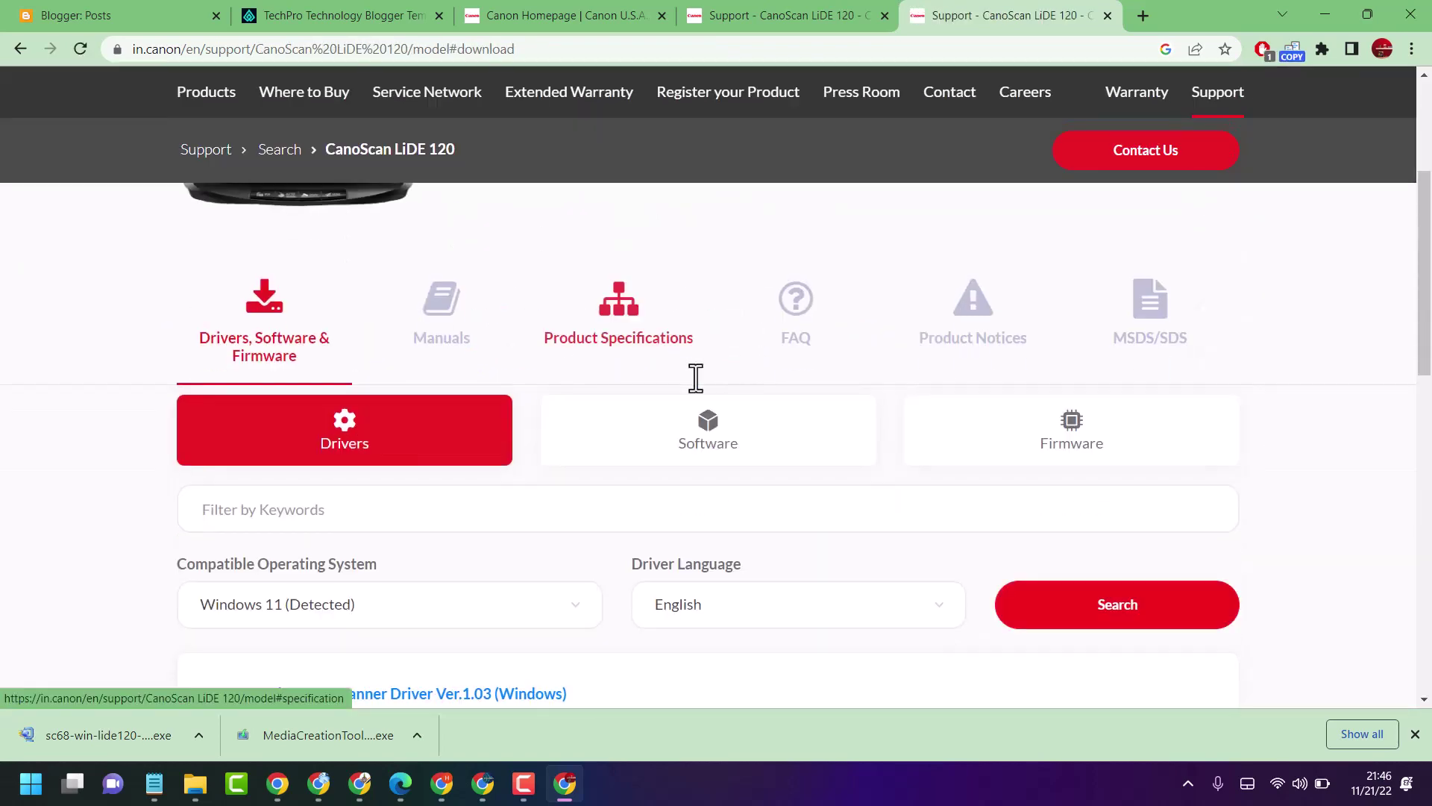
{"action": "scroll", "coordinate": [696, 392], "scroll_direction": "down", "scroll_amount": 1}
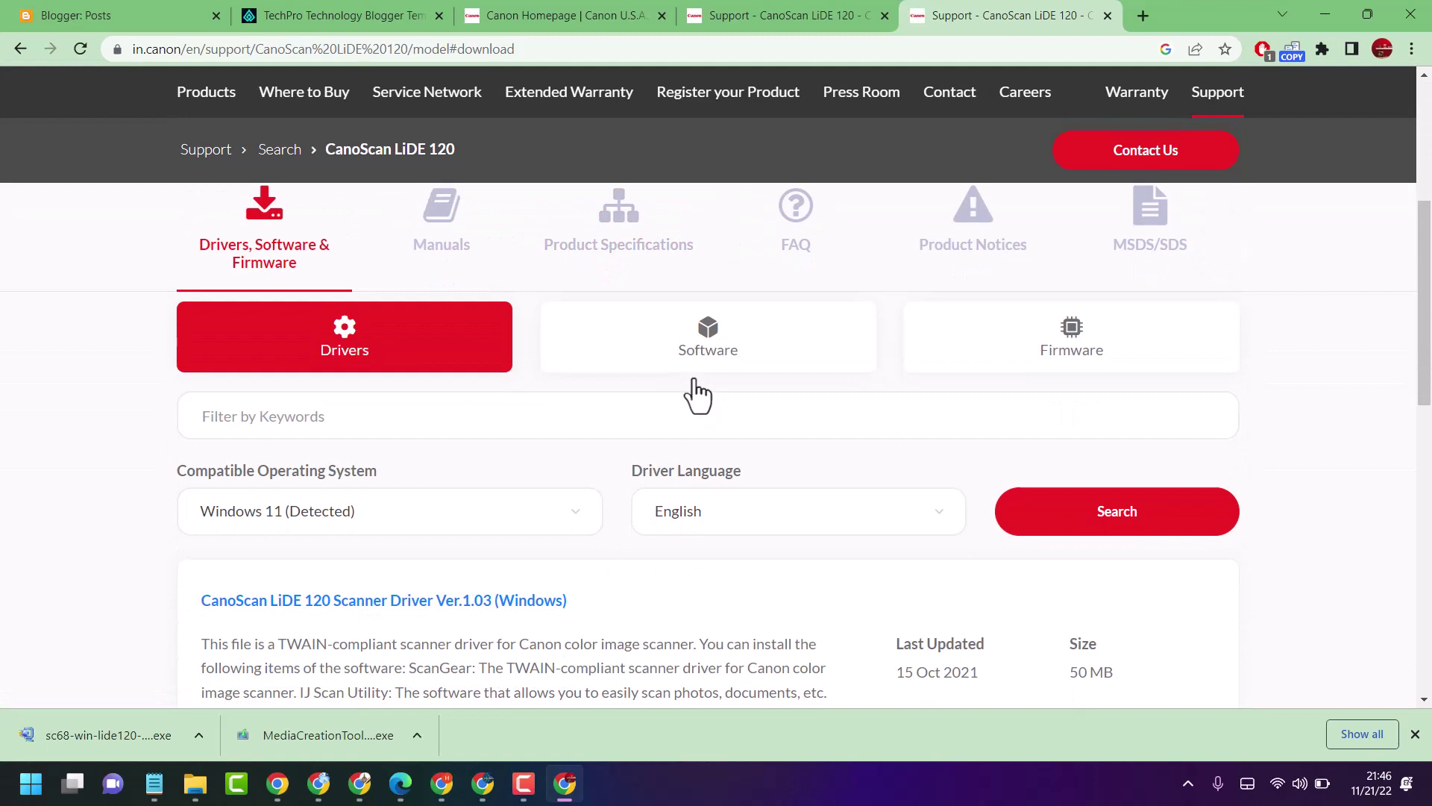
{"action": "scroll", "coordinate": [694, 381], "scroll_direction": "down", "scroll_amount": 2}
{"action": "scroll", "coordinate": [694, 377], "scroll_direction": "down", "scroll_amount": 2}
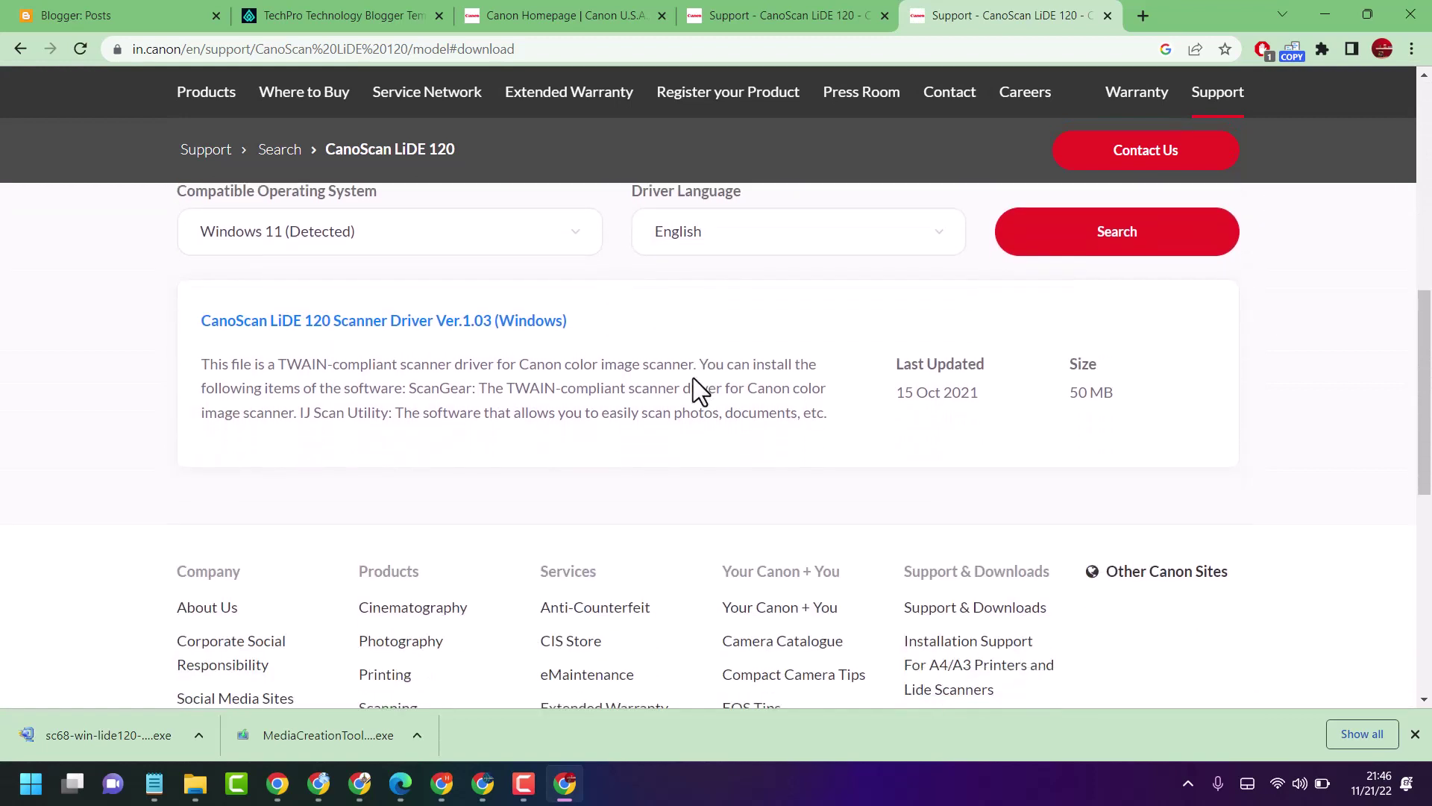
{"action": "left_click", "coordinate": [454, 324]}
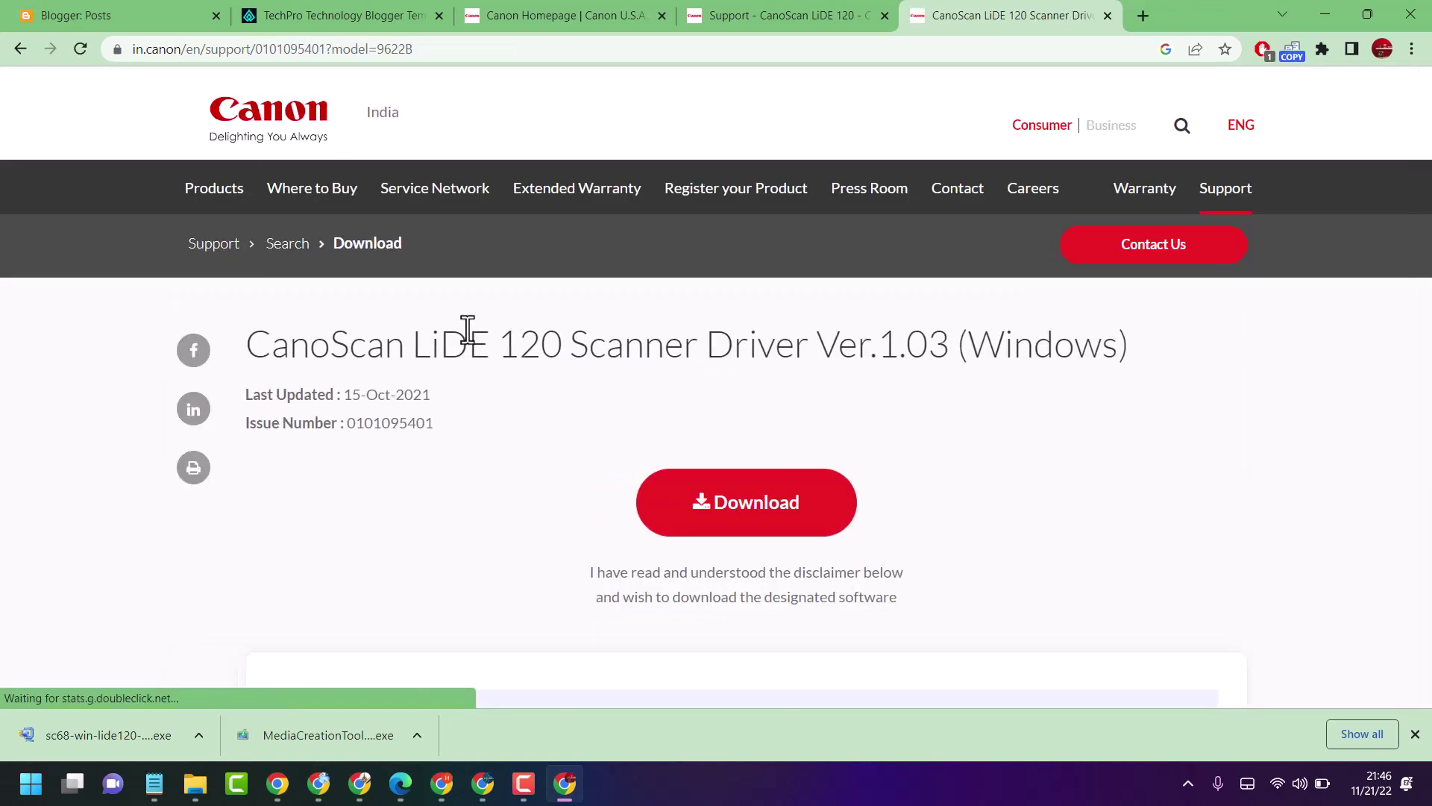
{"action": "left_click", "coordinate": [762, 501]}
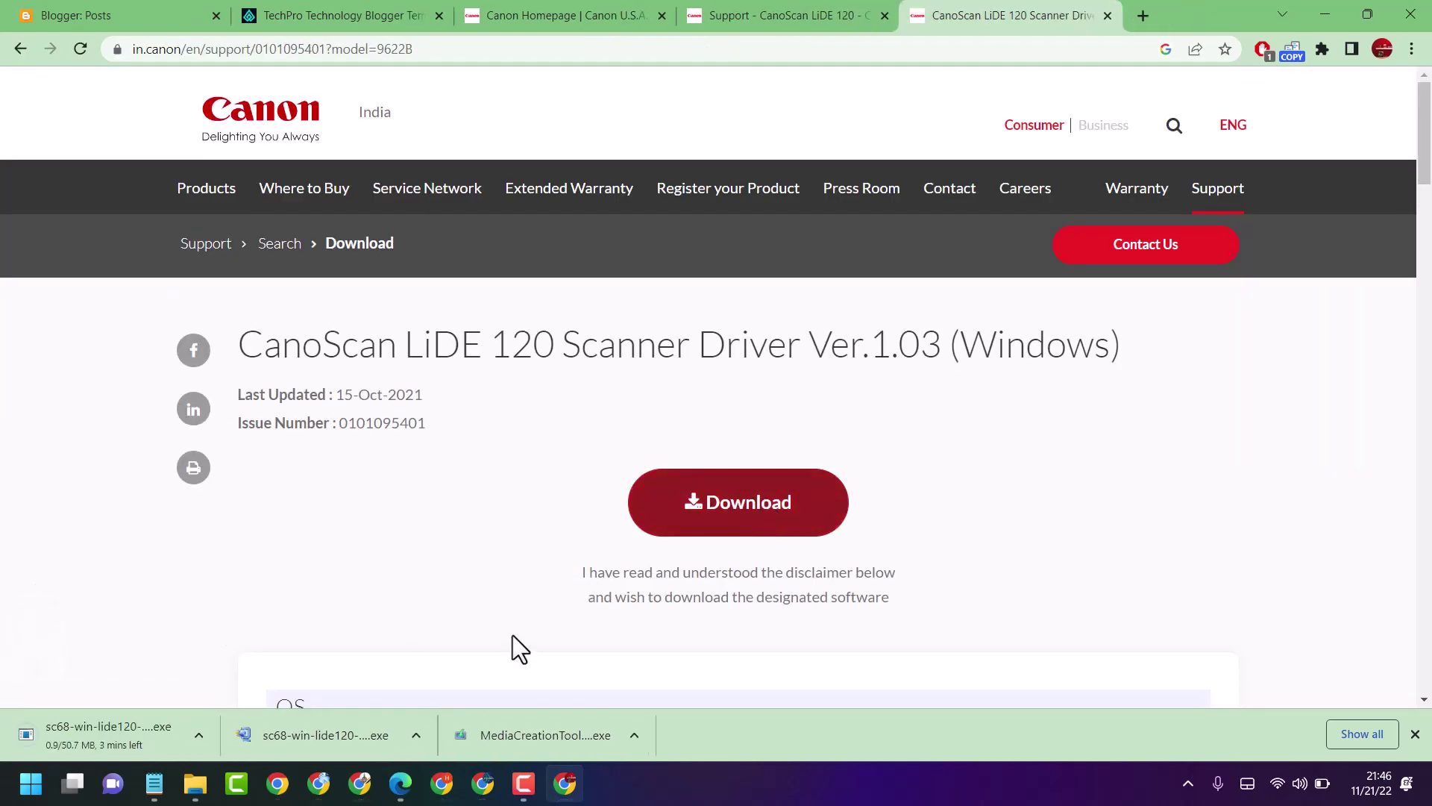
- Cancel the first sc68-win-lide120 download in Chrome's download bar
{"action": "left_click", "coordinate": [195, 737]}
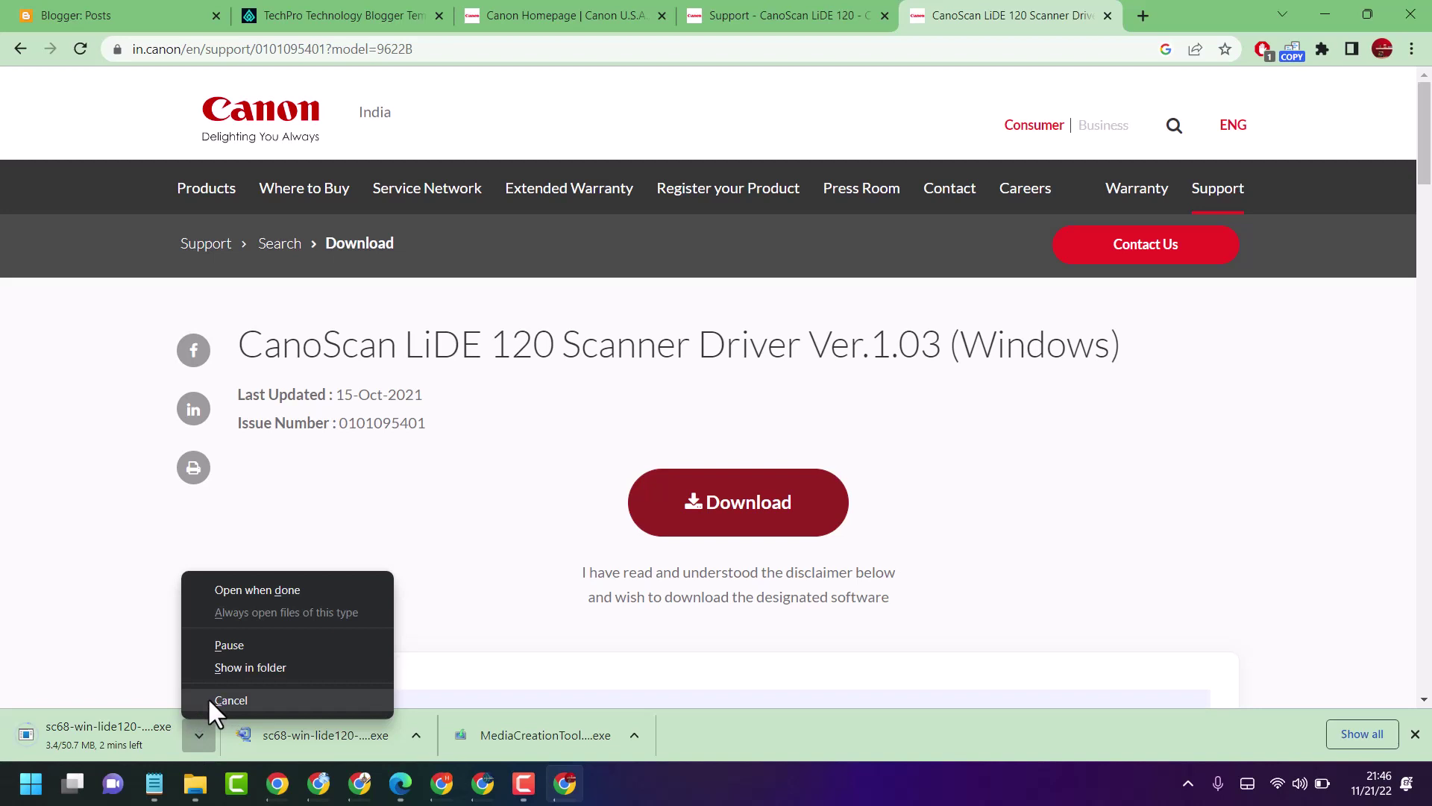
{"action": "left_click", "coordinate": [209, 700]}
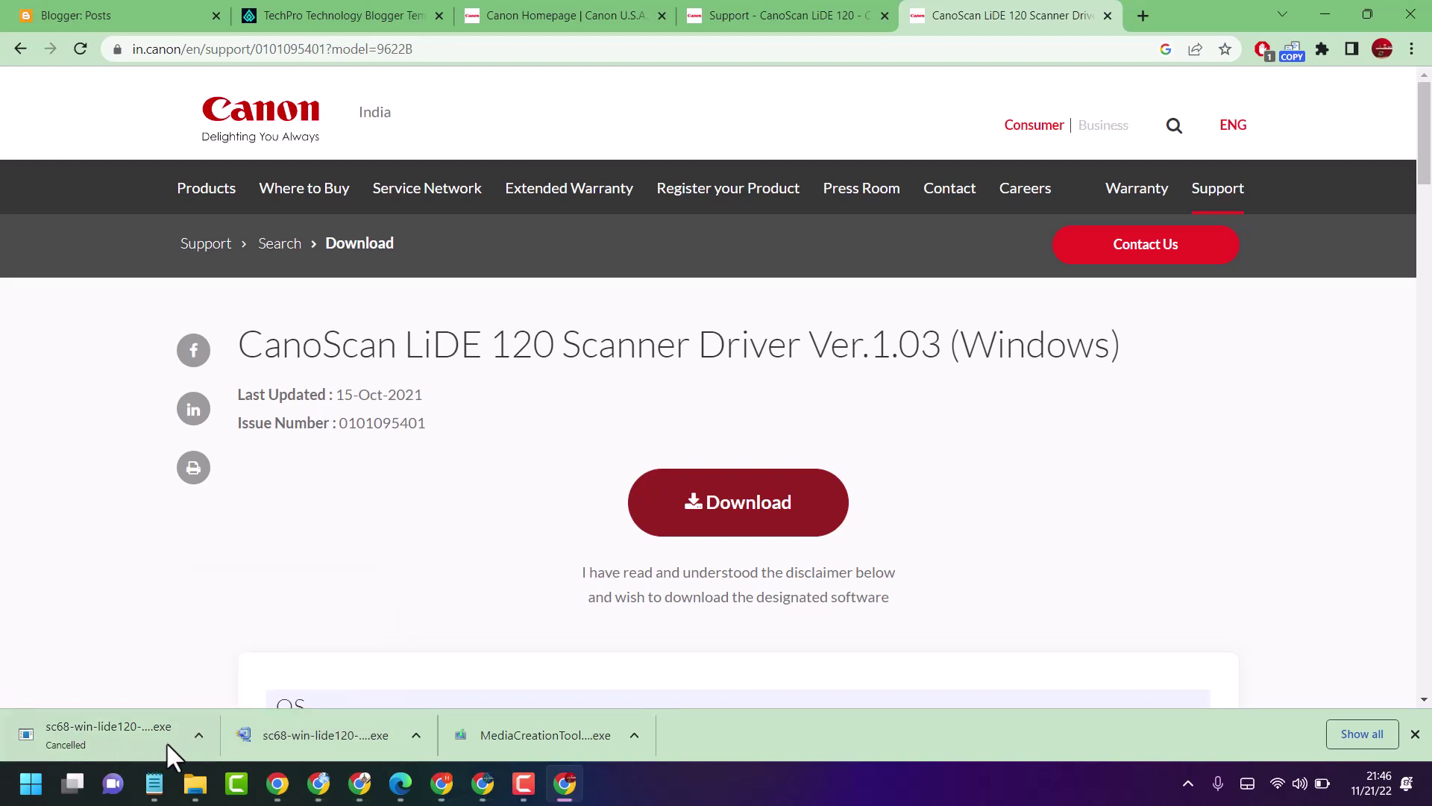
- Run the sc68-win-lide120 installer, past Welcome and the USA, Canada, Latin America residence screen
{"action": "left_click", "coordinate": [309, 732]}
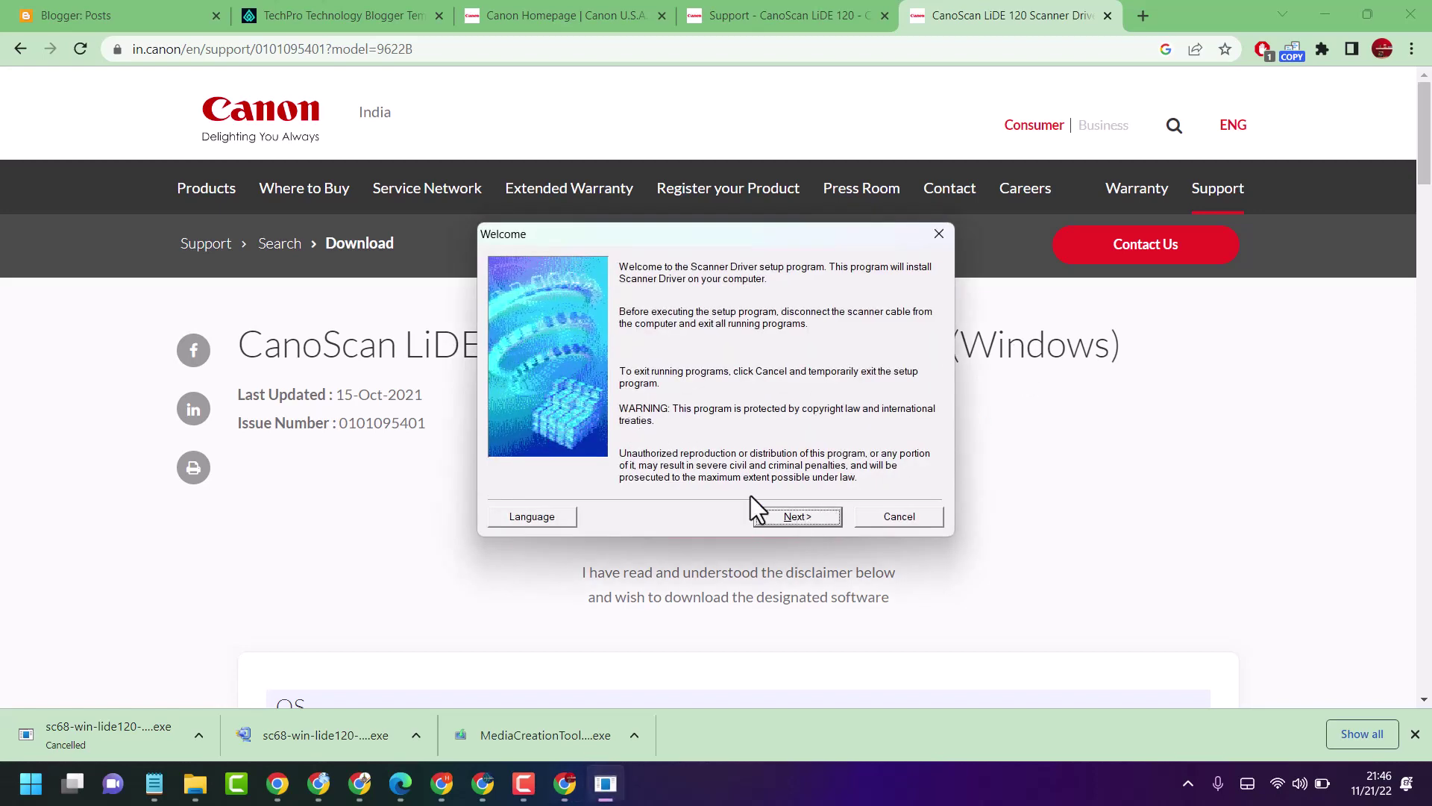
{"action": "left_click", "coordinate": [797, 517]}
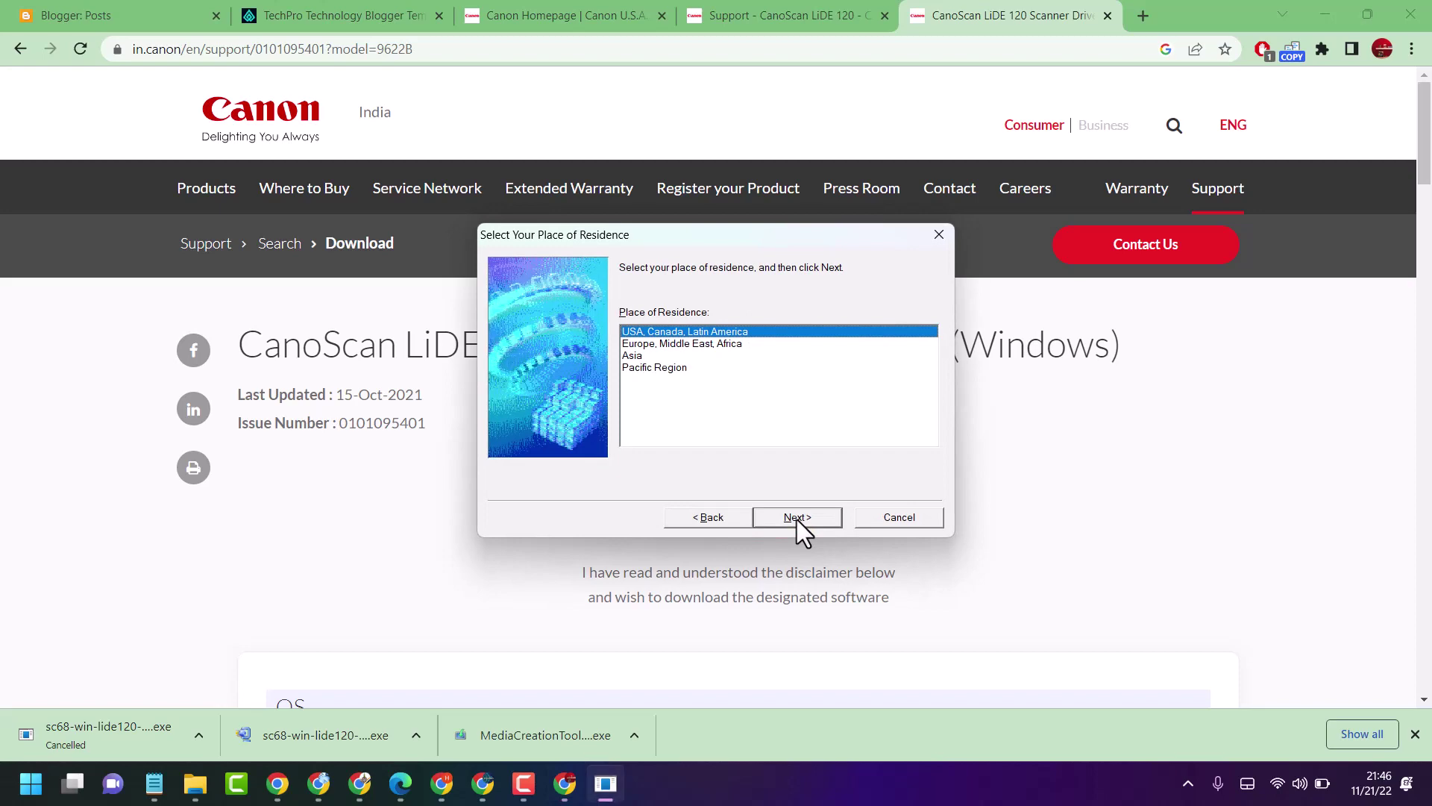
{"action": "left_click", "coordinate": [797, 519]}
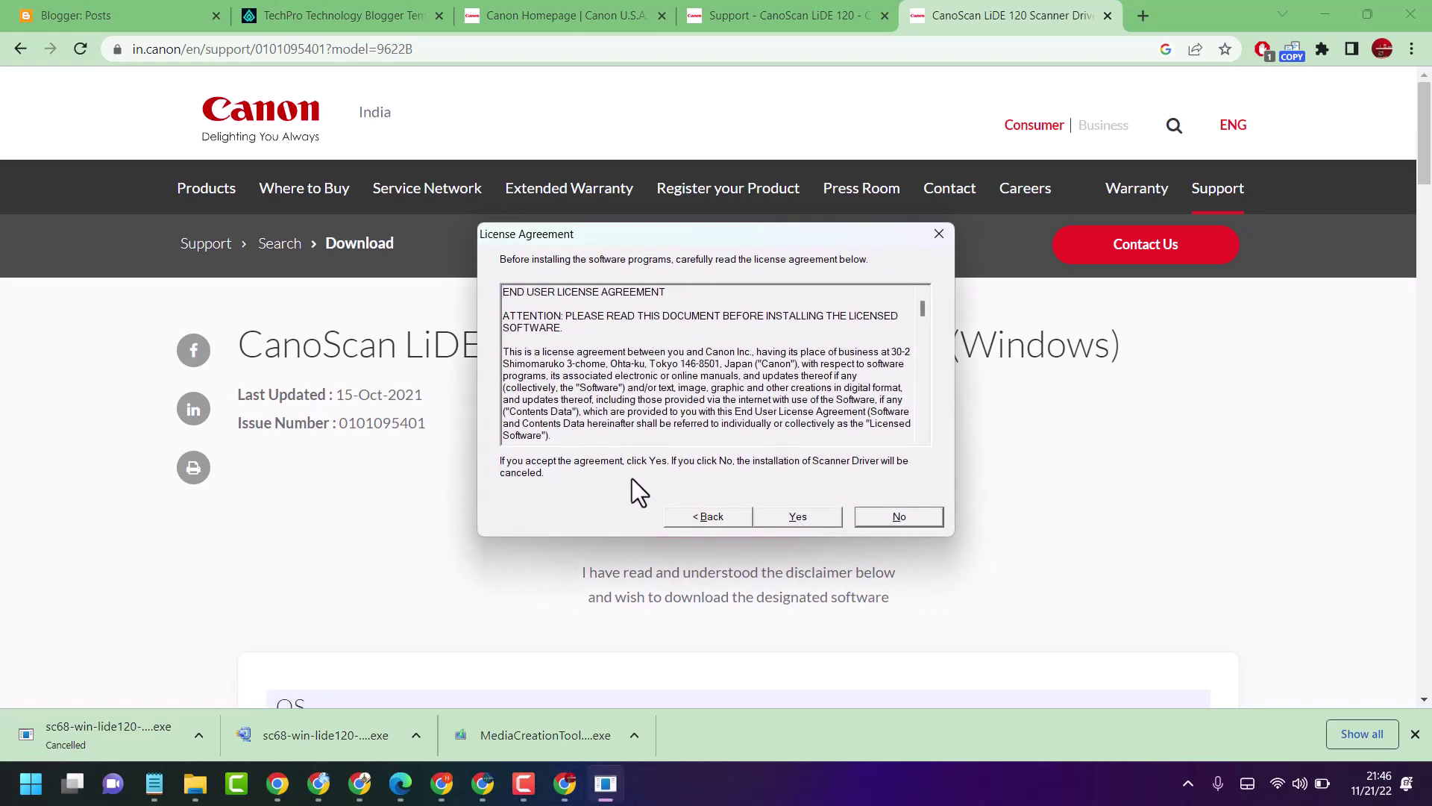
- Accept the license, cancel the Connect Cable prompt, and finish the incomplete installation
{"action": "left_click", "coordinate": [806, 520]}
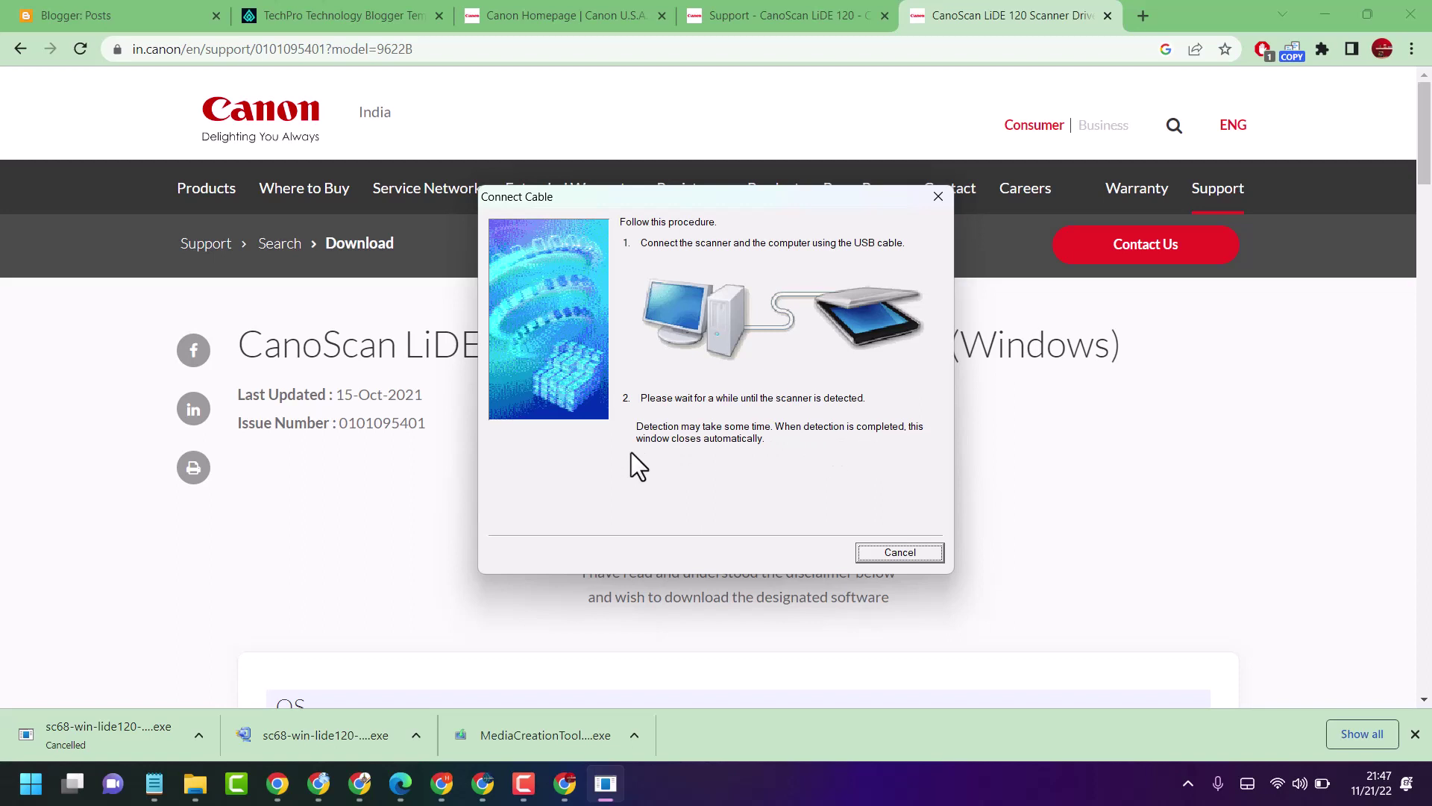
{"action": "left_click", "coordinate": [899, 552]}
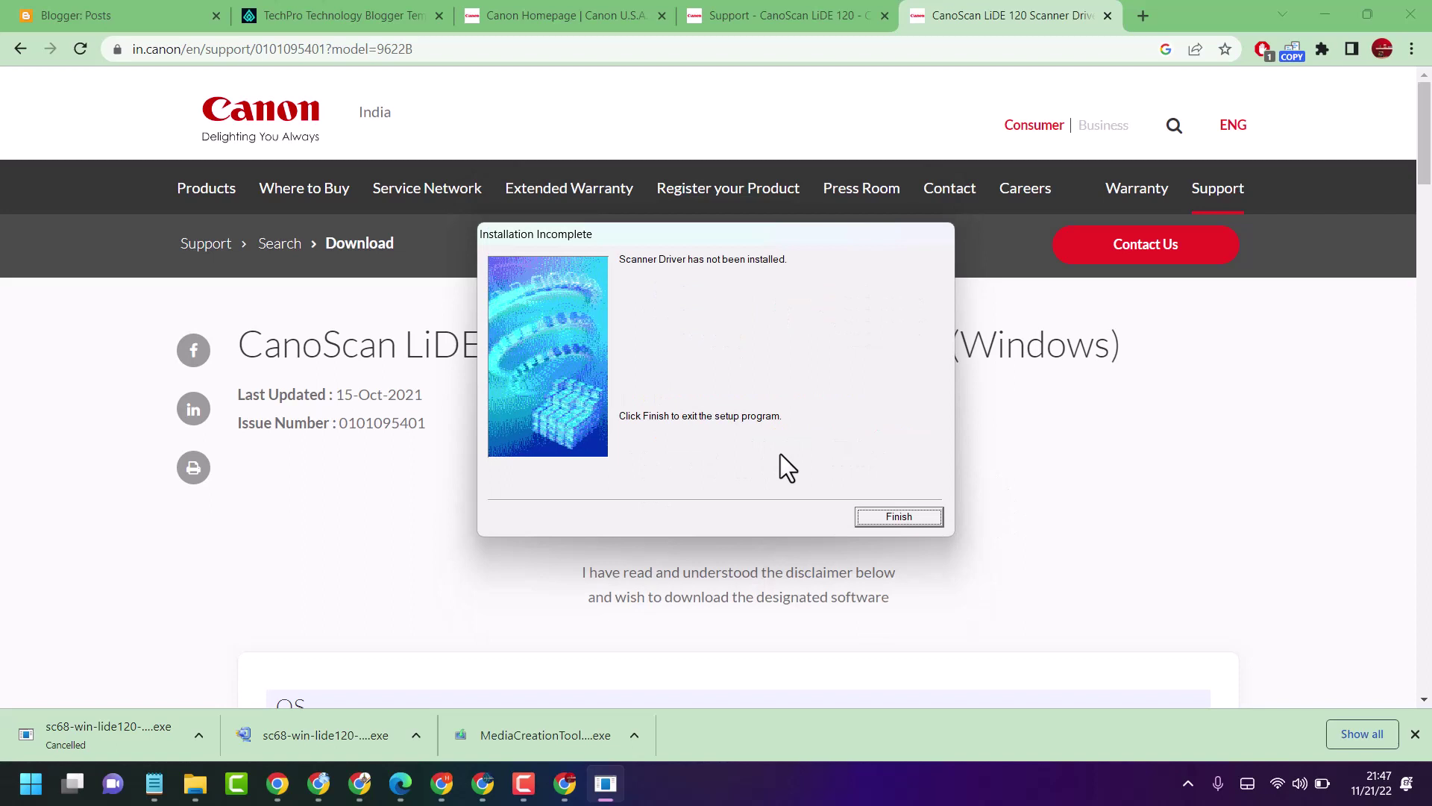
{"action": "key", "text": "Return"}
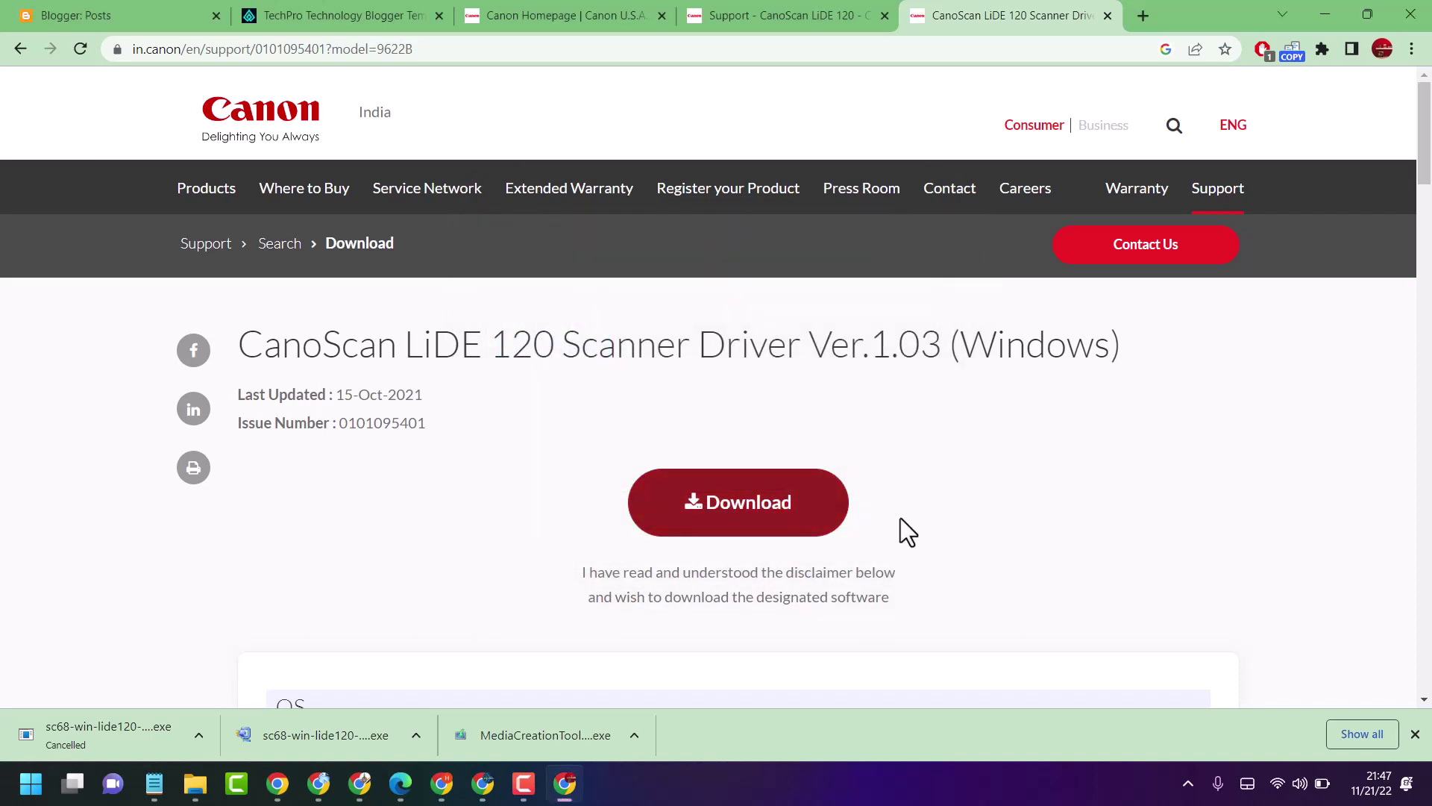